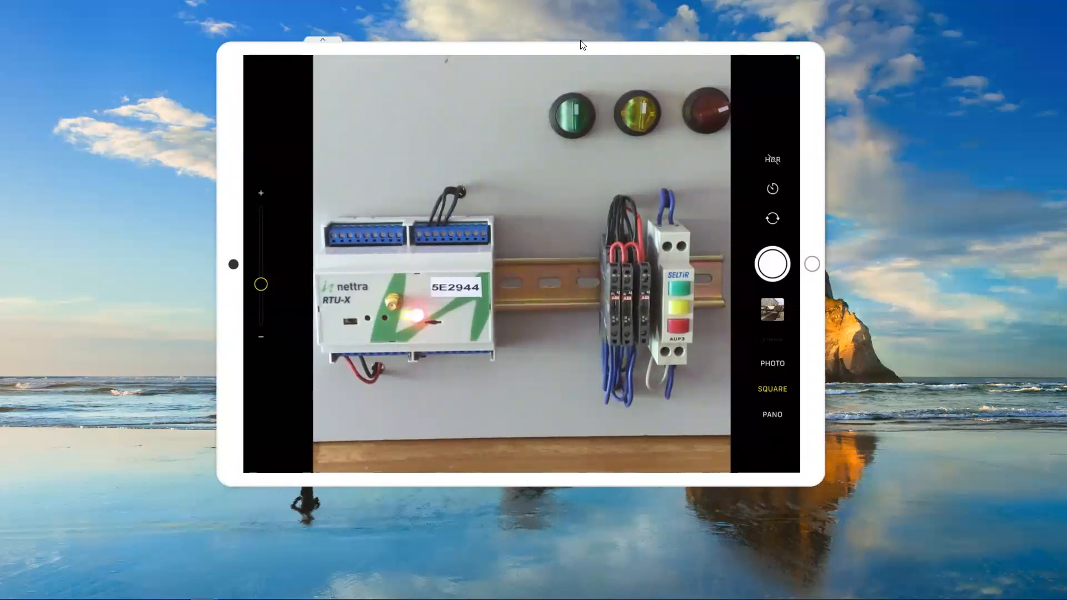
- Switch to the Chrome browser and log in to Fiix with the saved manager username and account password
{"action": "key", "text": "alt+Tab"}
{"action": "left_click", "coordinate": [655, 25]}
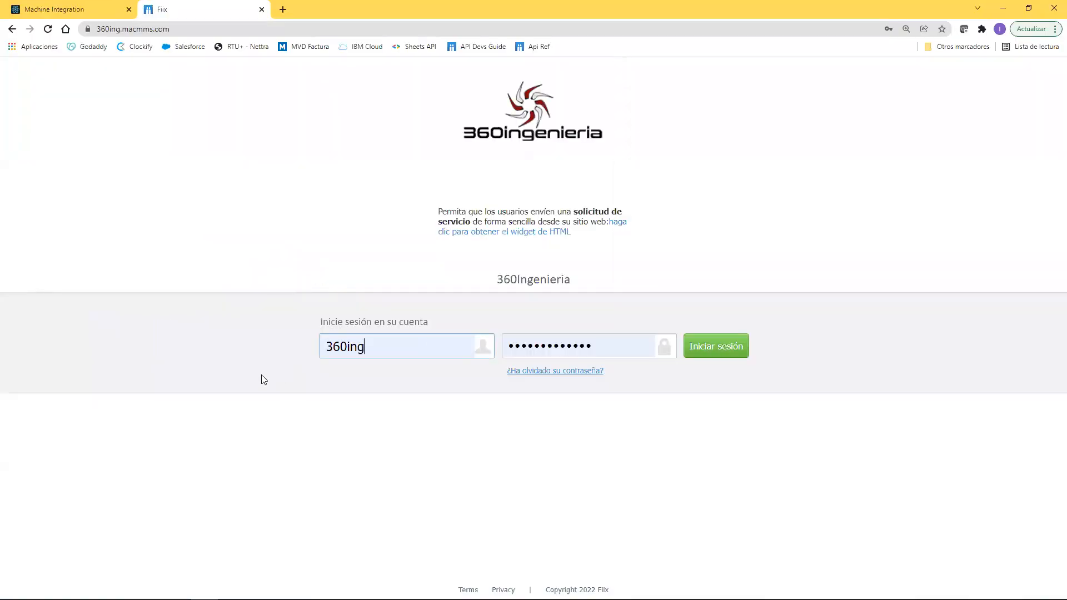
{"action": "double_click", "coordinate": [404, 339]}
{"action": "type", "text": "ma"}
{"action": "left_click", "coordinate": [369, 487]}
{"action": "left_click", "coordinate": [713, 345]}
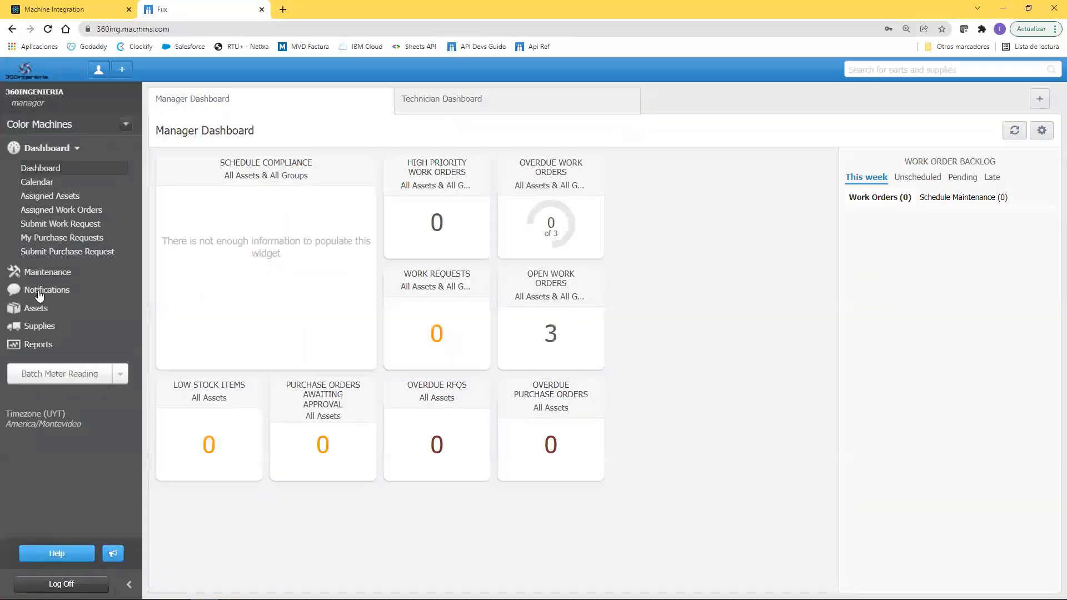
- Check the meter readings and events of the Green Machine asset, and return to the asset list
{"action": "left_click", "coordinate": [27, 309]}
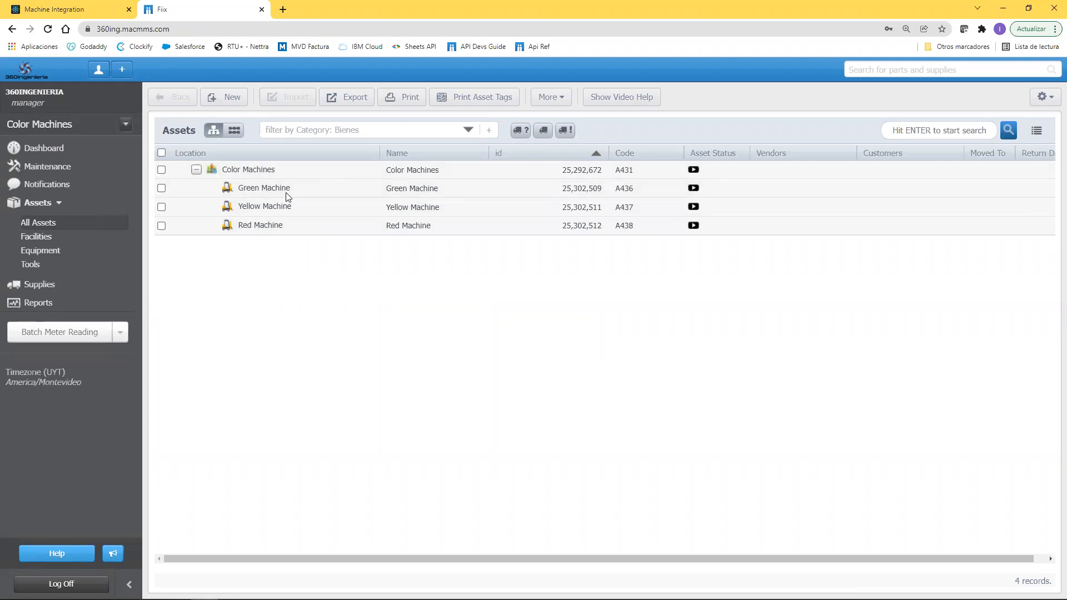
{"action": "double_click", "coordinate": [290, 192]}
{"action": "left_click", "coordinate": [307, 305]}
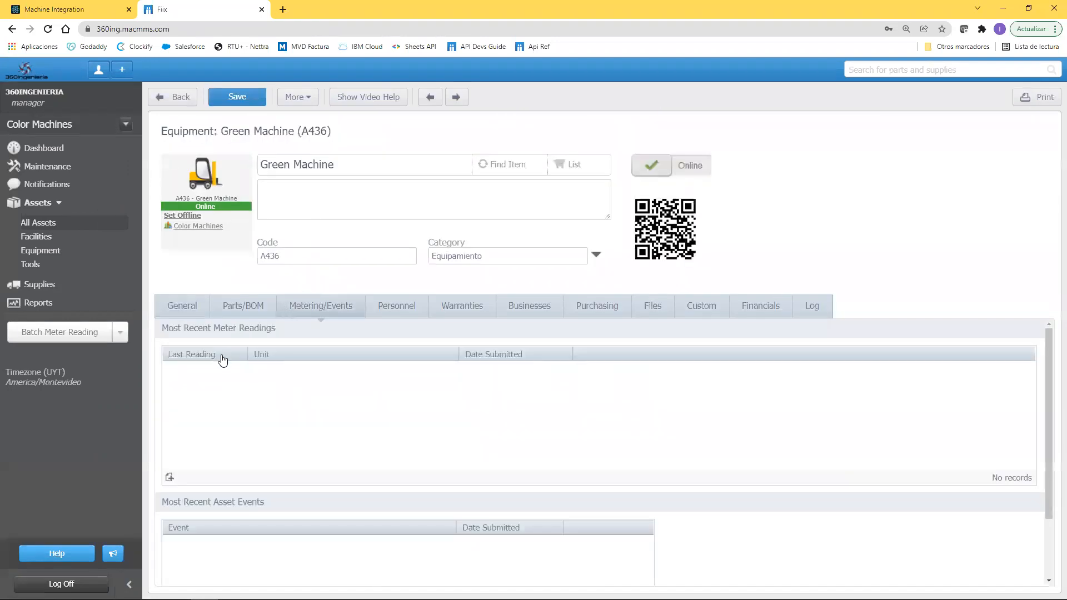
{"action": "left_click", "coordinate": [175, 97]}
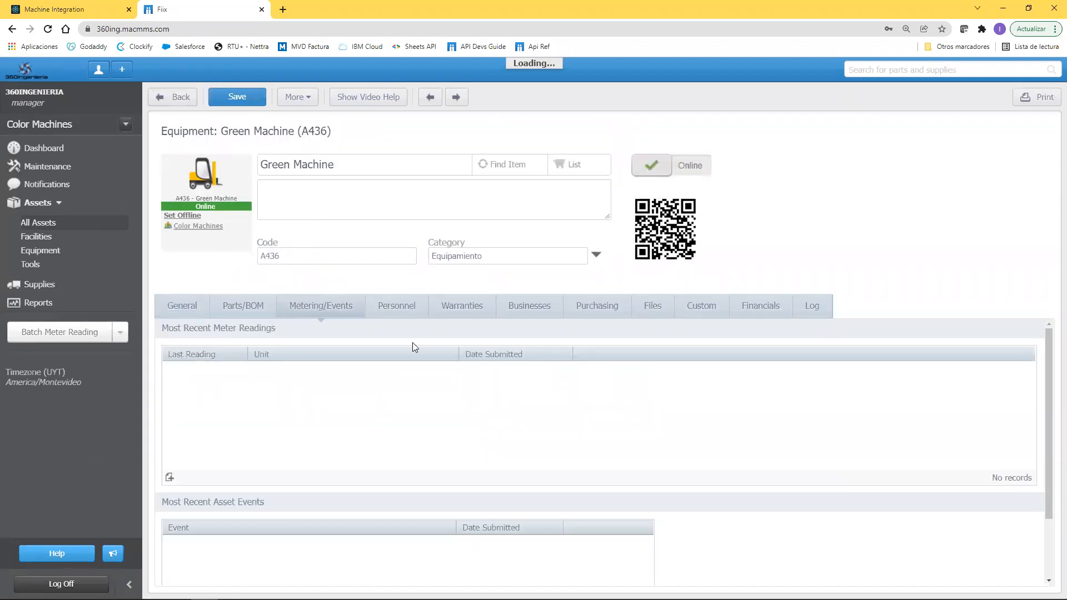
- View the RTU-X camera feed beside the asset list, and widen the list's id column in the full-size browser
{"action": "double_click", "coordinate": [420, 4]}
{"action": "left_click_drag", "start_coordinate": [502, 45], "coordinate": [604, 65]}
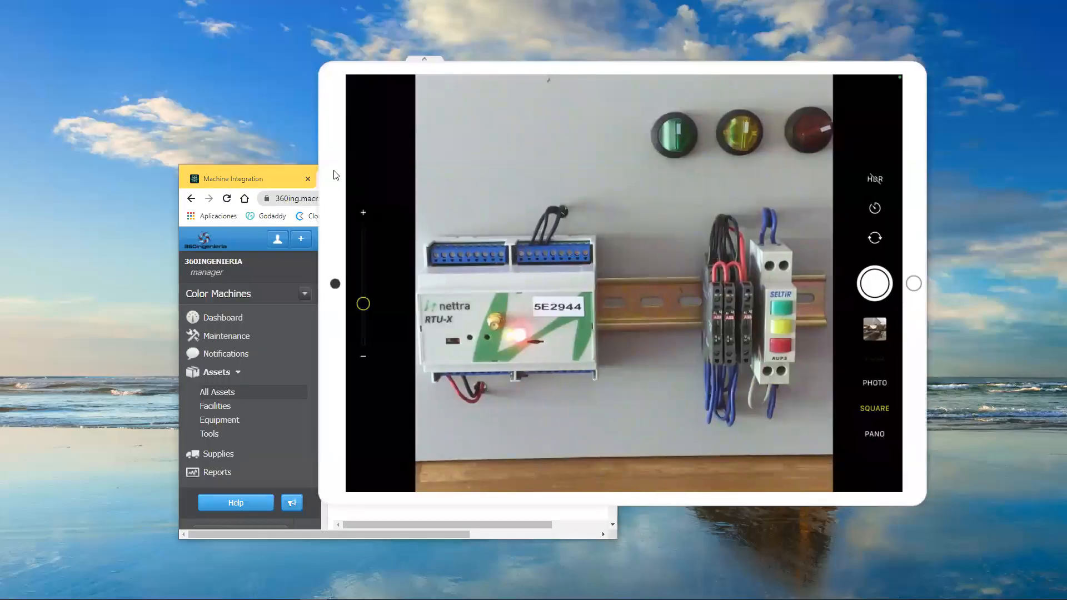
{"action": "left_click", "coordinate": [284, 168]}
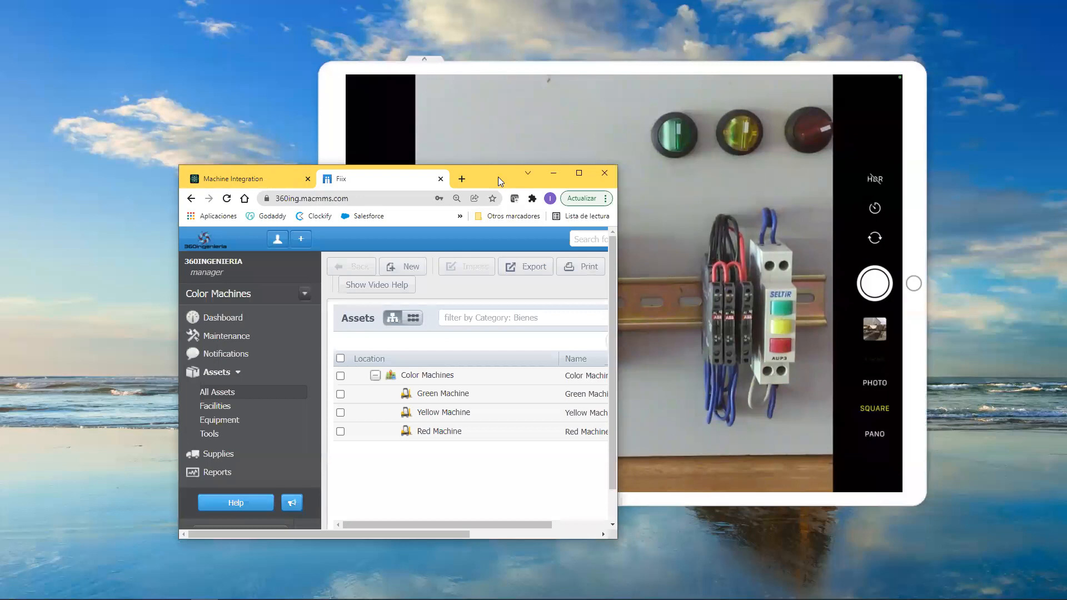
{"action": "left_click_drag", "start_coordinate": [498, 177], "coordinate": [492, 143]}
{"action": "left_click", "coordinate": [572, 140]}
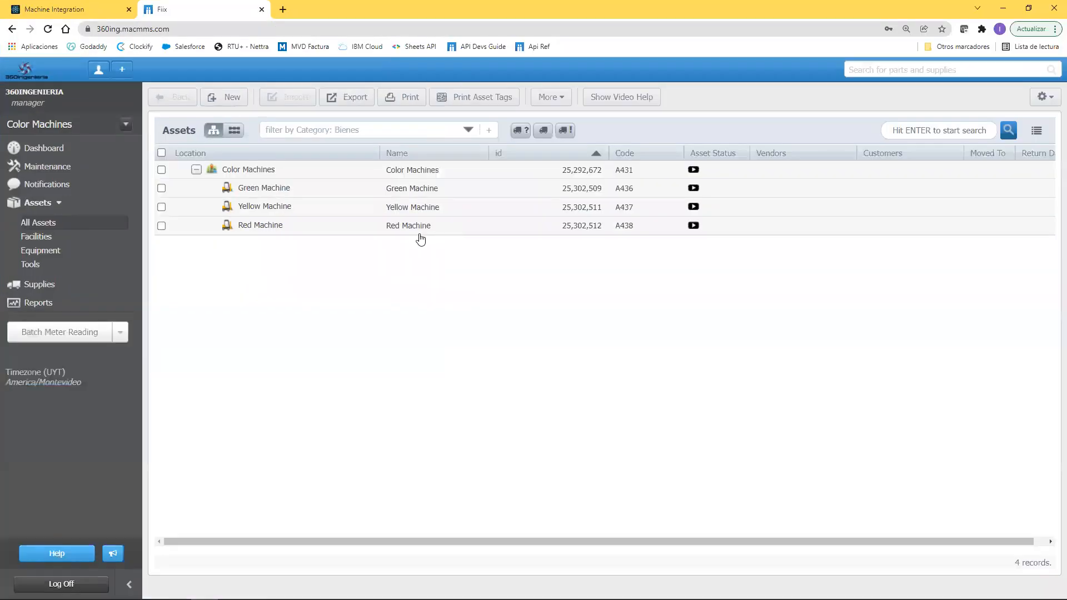
{"action": "left_click_drag", "start_coordinate": [609, 158], "coordinate": [655, 159]}
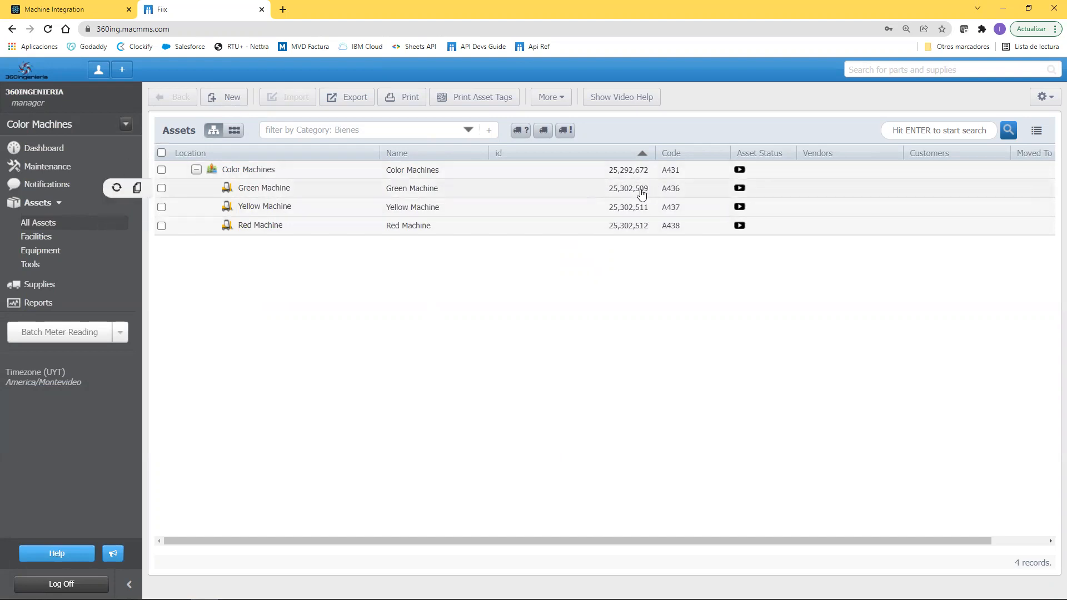
- Reload the Machine Integration page and log in as admin with the saved password, dismissing the browser's password alert
{"action": "left_click", "coordinate": [94, 8]}
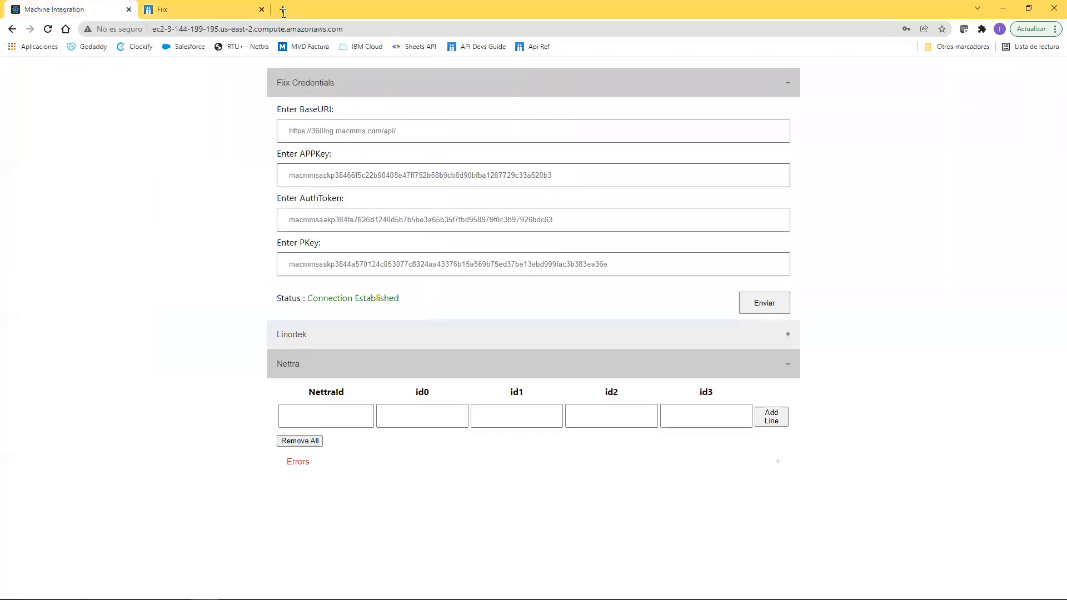
{"action": "left_click", "coordinate": [205, 9]}
{"action": "left_click", "coordinate": [78, 9]}
{"action": "left_click", "coordinate": [47, 28]}
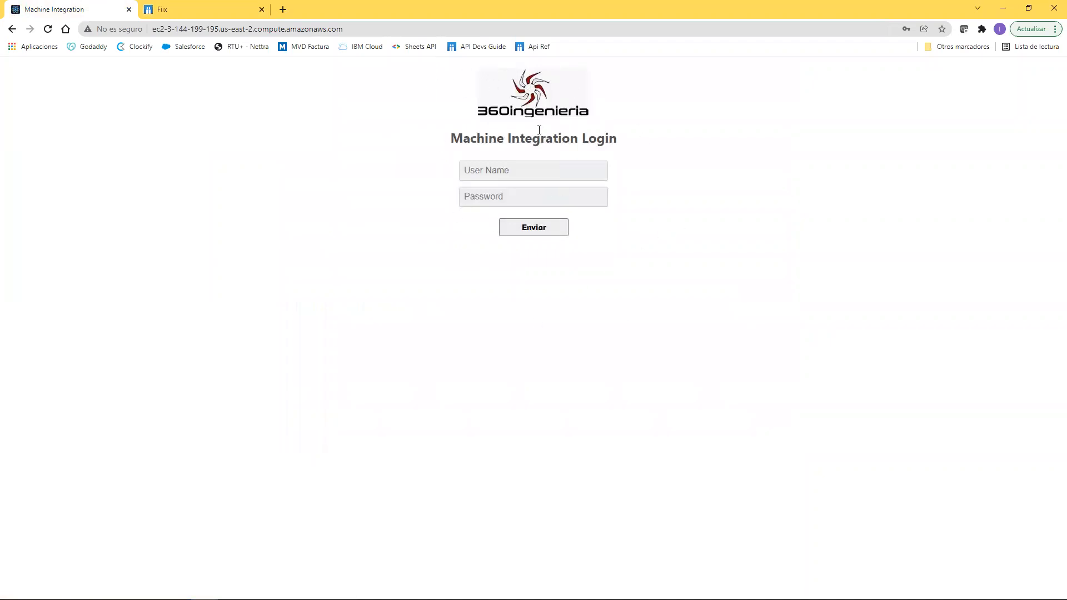
{"action": "left_click", "coordinate": [502, 171]}
{"action": "left_click", "coordinate": [500, 201]}
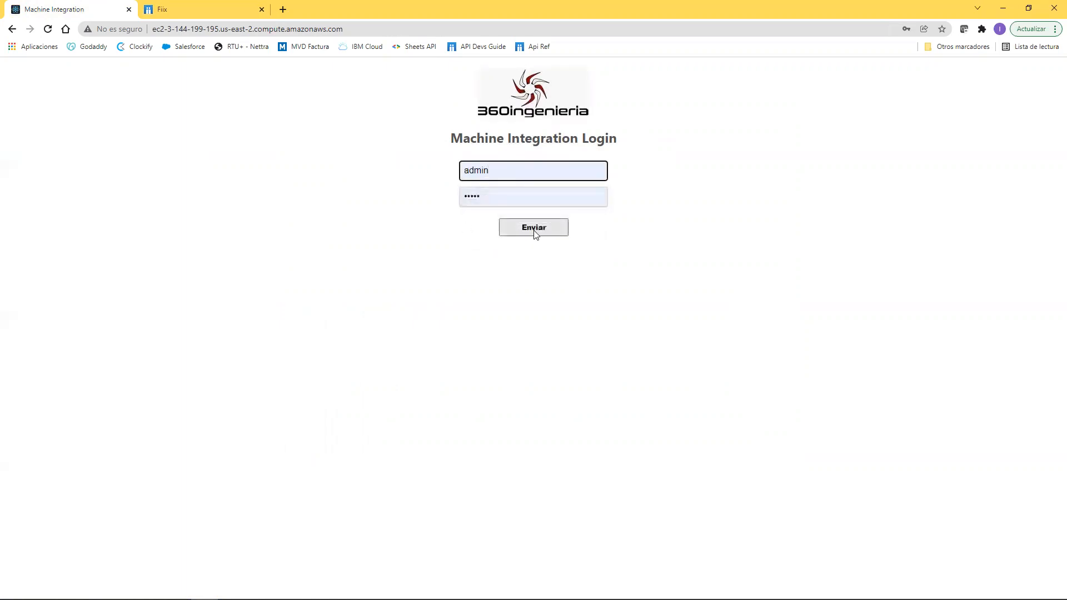
{"action": "left_click", "coordinate": [533, 228]}
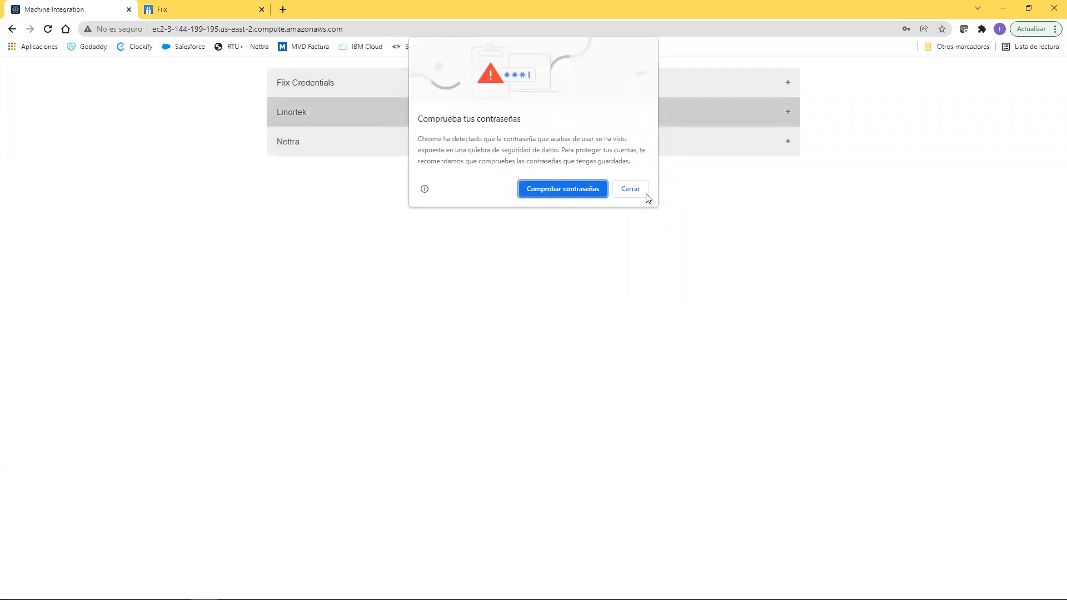
{"action": "left_click", "coordinate": [645, 192]}
- Review the Fiix Credentials section of the integration page against the Fiix site
{"action": "left_click", "coordinate": [479, 89]}
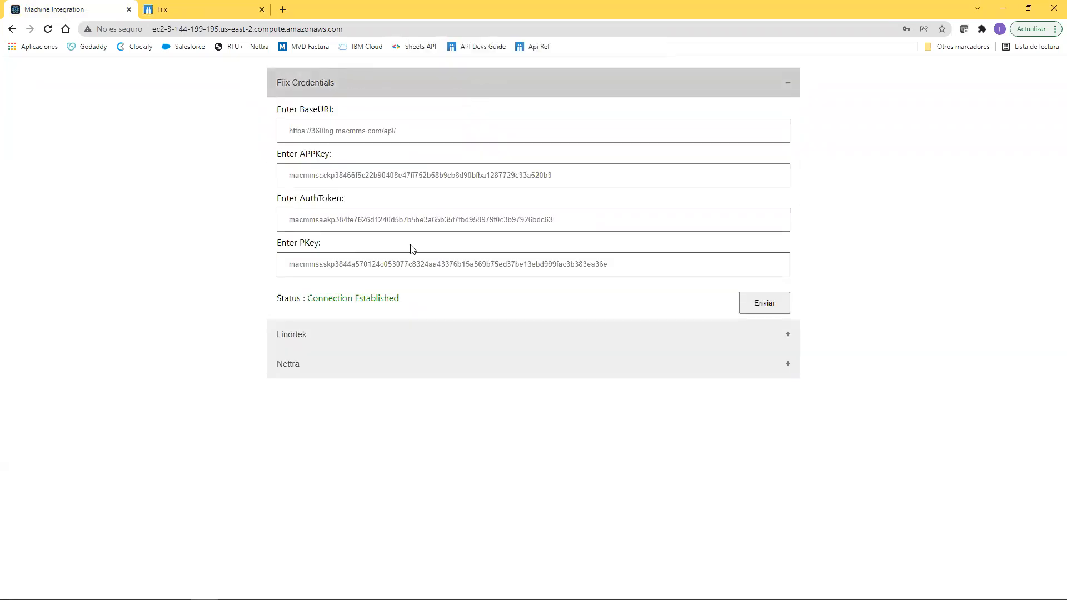
{"action": "left_click", "coordinate": [294, 86]}
{"action": "left_click", "coordinate": [294, 86]}
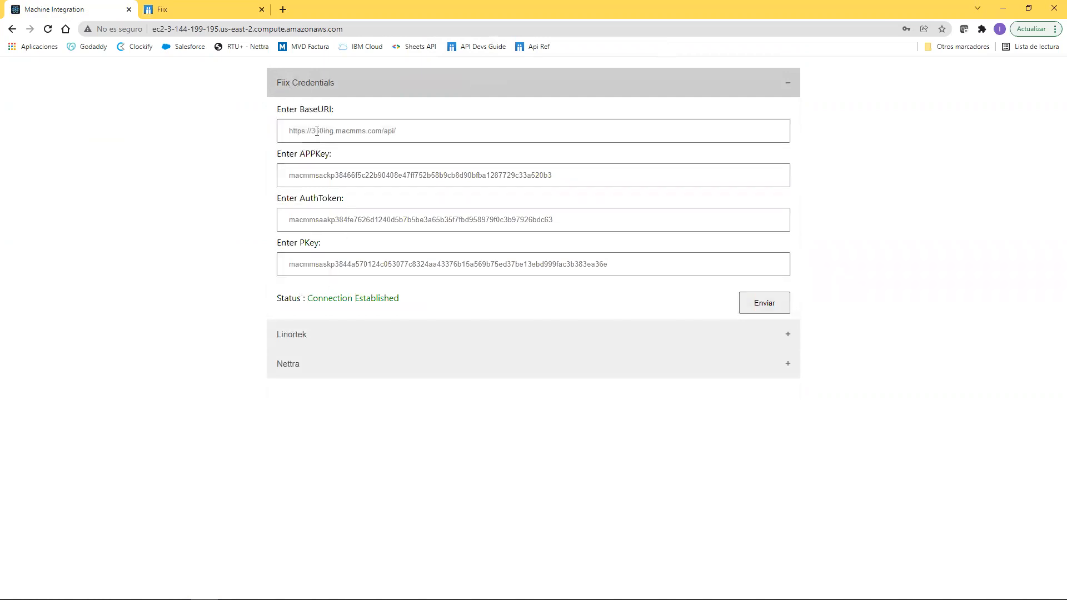
{"action": "left_click", "coordinate": [217, 7]}
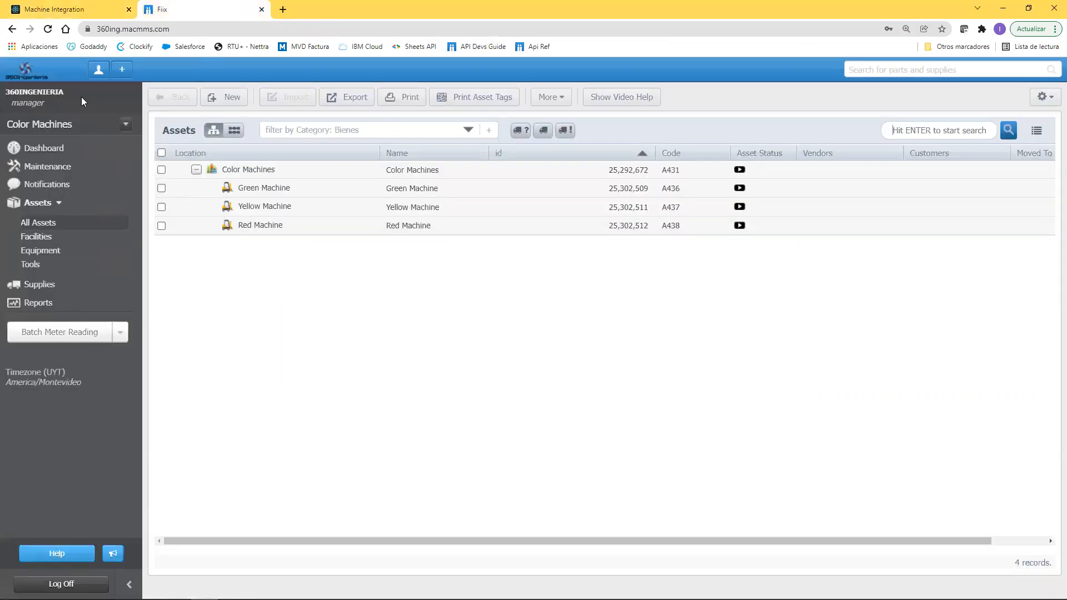
{"action": "left_click", "coordinate": [68, 5]}
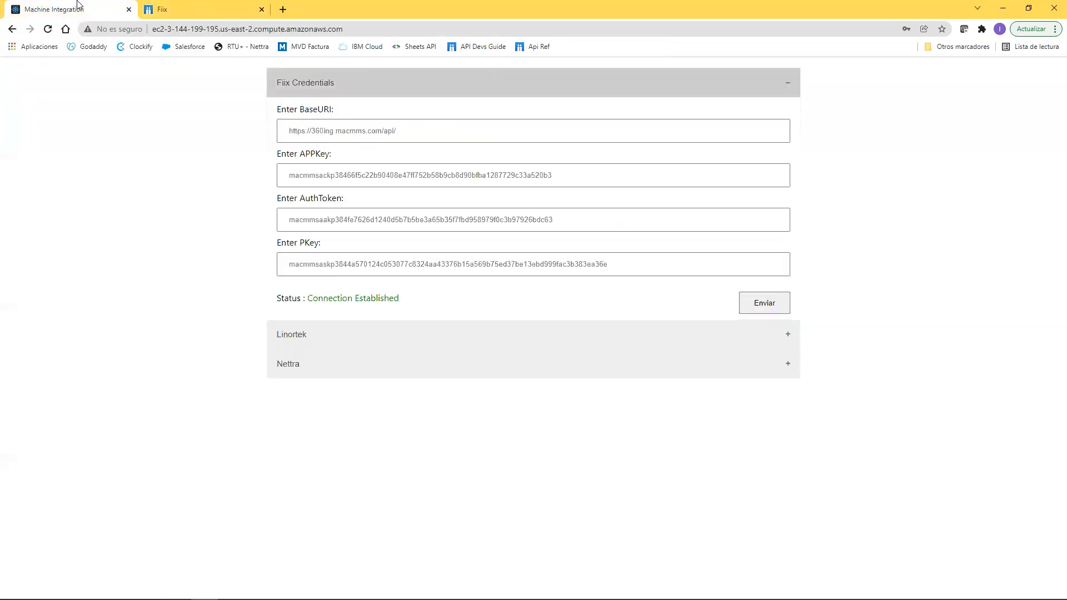
- Collapse the Fiix Credentials section and expand the Nettra section
{"action": "left_click", "coordinate": [311, 90]}
{"action": "left_click", "coordinate": [293, 123]}
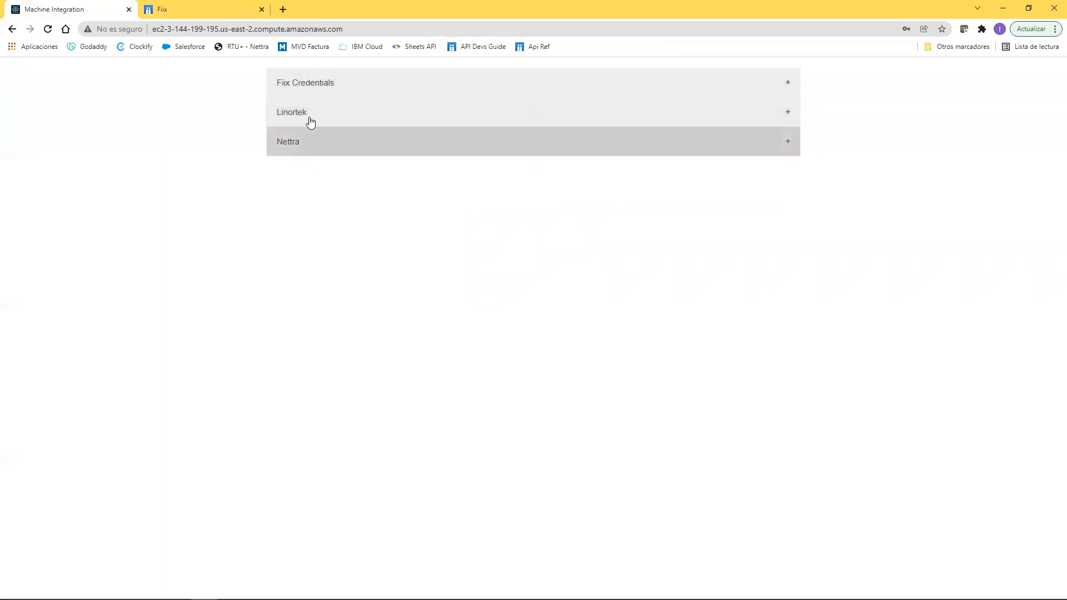
{"action": "left_click", "coordinate": [331, 148]}
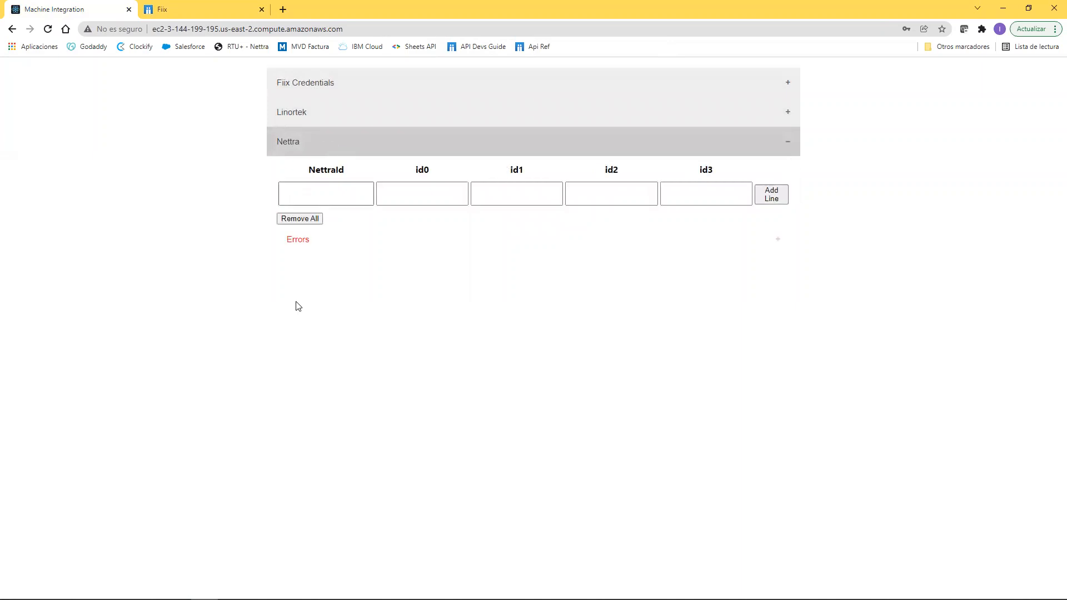
- Check the Nettra device in the camera view and enter nettra1 as the NettraId of the new line
{"action": "double_click", "coordinate": [461, 11]}
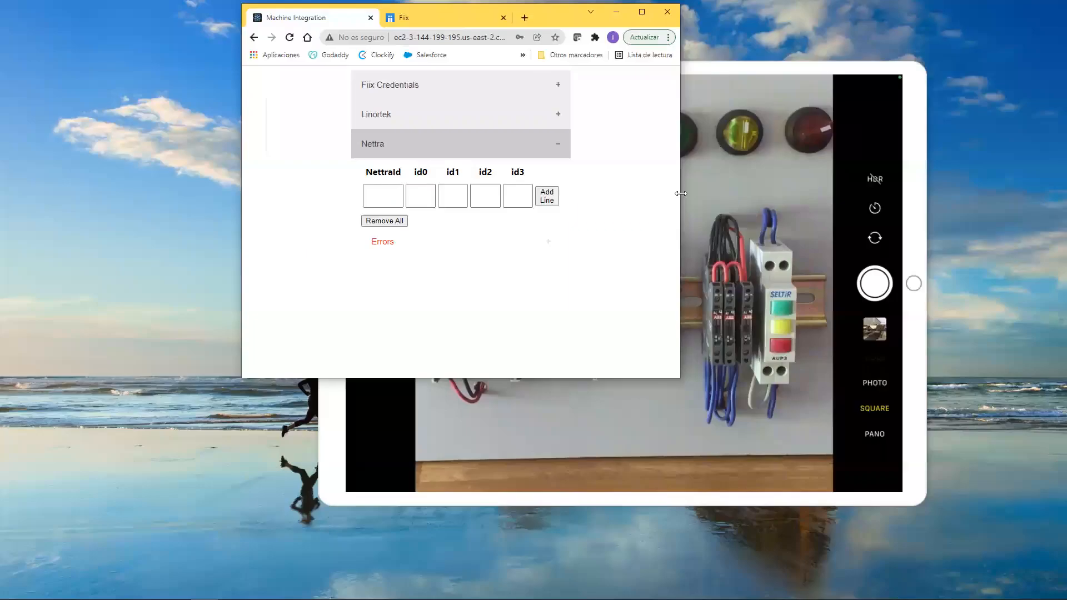
{"action": "left_click", "coordinate": [743, 212]}
{"action": "left_click", "coordinate": [288, 233]}
{"action": "left_click", "coordinate": [382, 195]}
{"action": "left_click", "coordinate": [641, 12]}
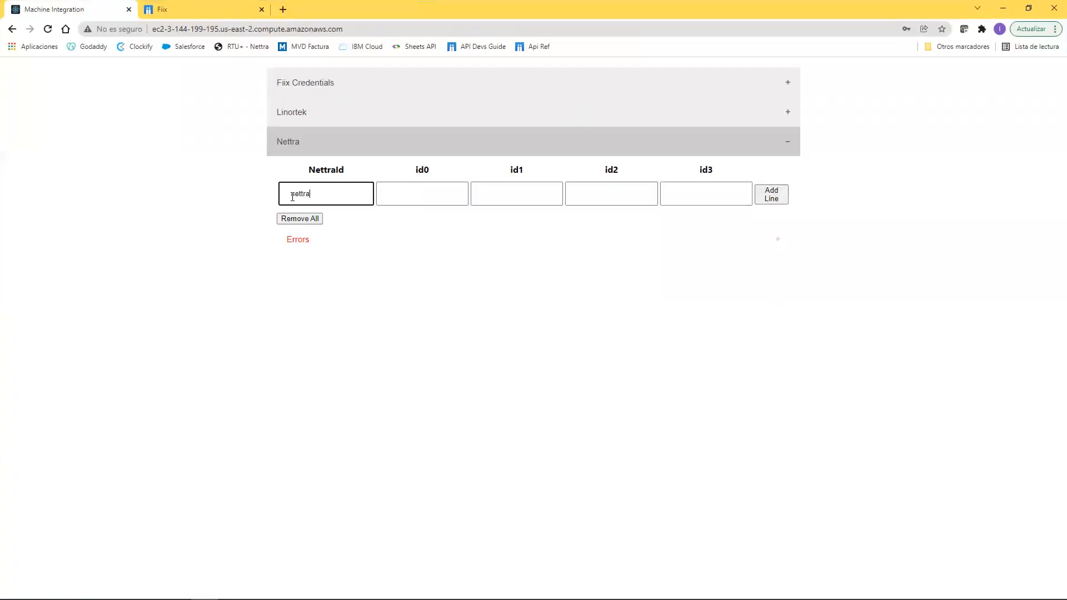
{"action": "key", "text": "Tab"}
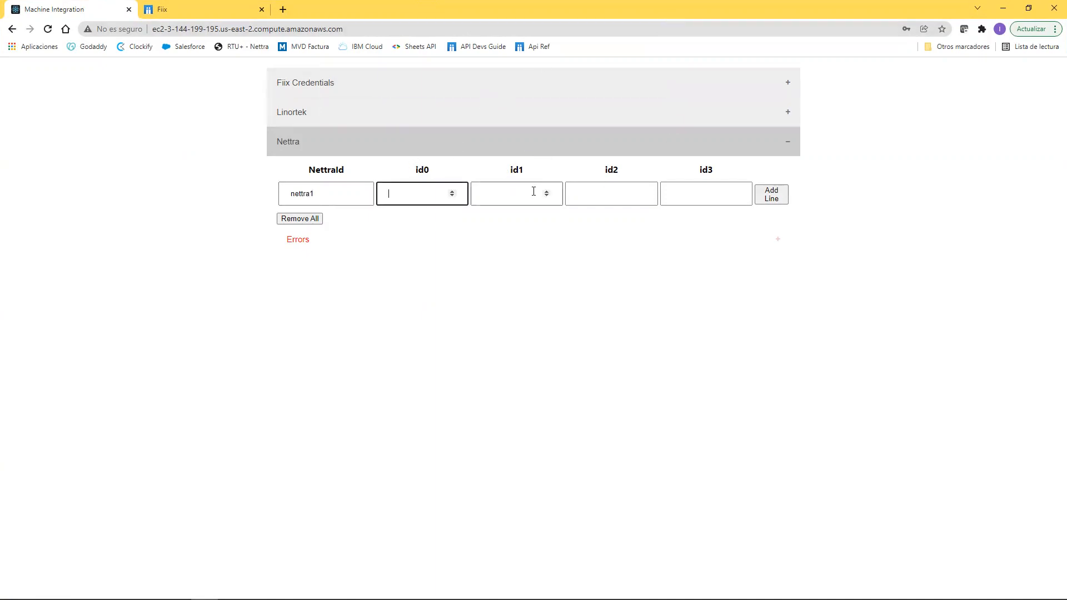
- Look up the Green Machine's id in the Fiix asset list and enter 25302509 as id0
{"action": "left_click", "coordinate": [191, 10]}
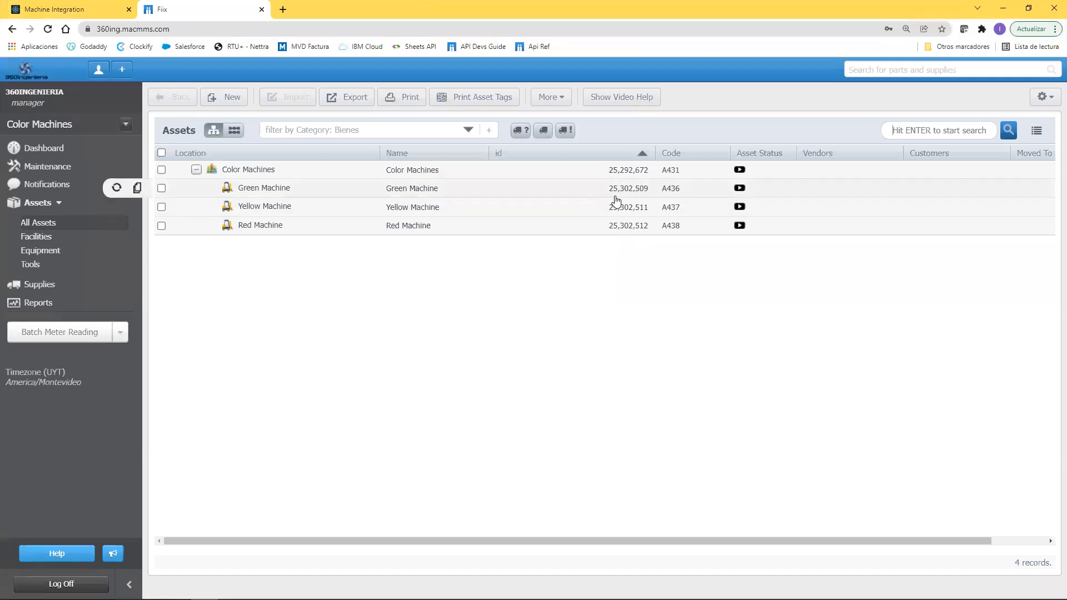
{"action": "left_click", "coordinate": [55, 9]}
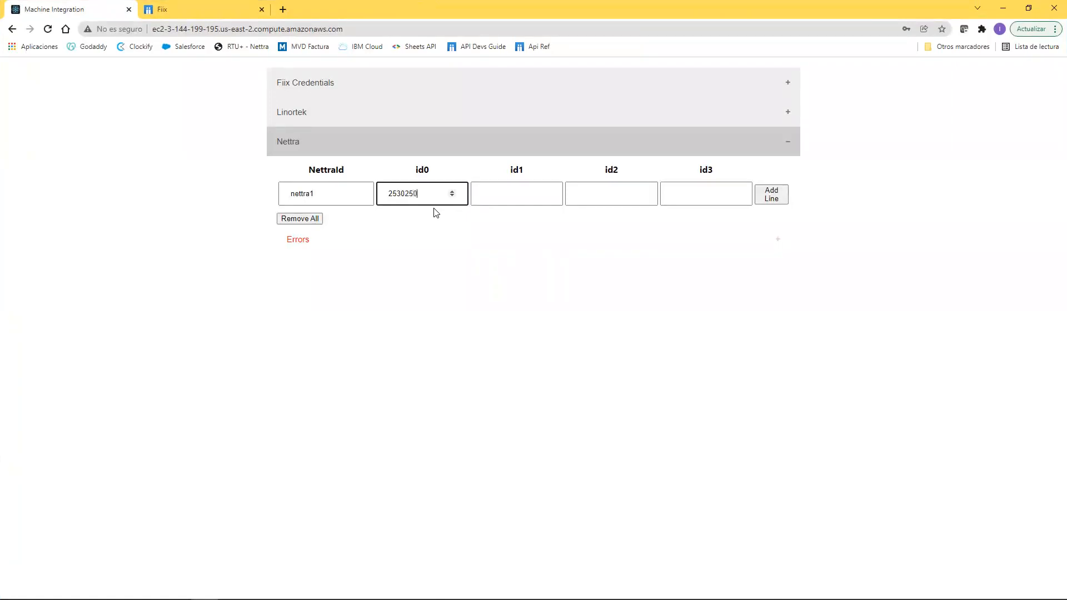
{"action": "left_click", "coordinate": [483, 195]}
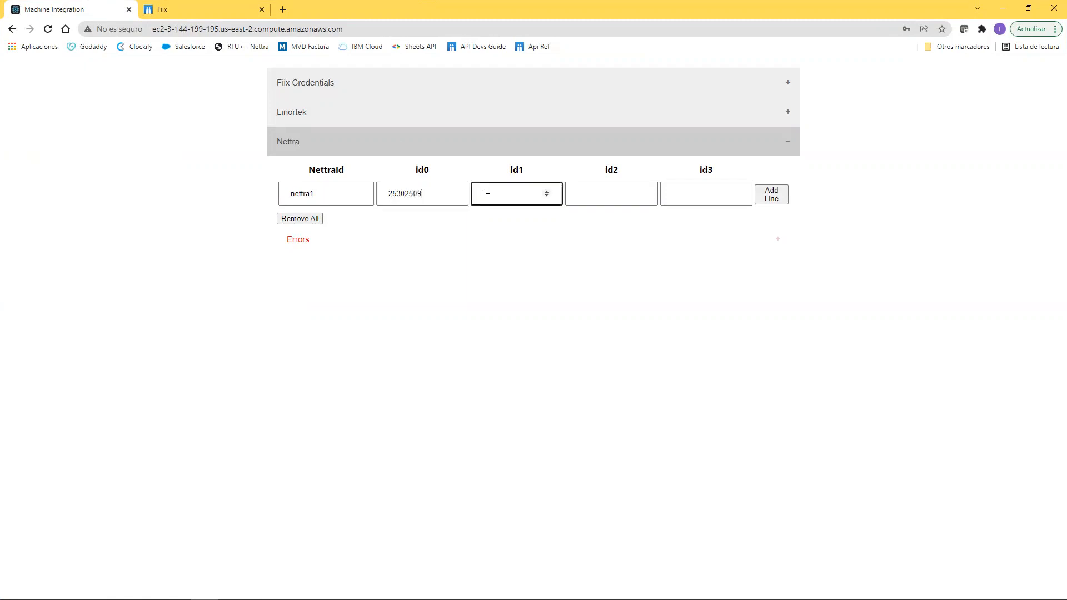
- Look up the remaining machine ids in Fiix and enter 25302511 as id1 and 25302512 as id2
{"action": "left_click", "coordinate": [175, 6]}
{"action": "left_click", "coordinate": [49, 5]}
{"action": "left_click", "coordinate": [164, 5]}
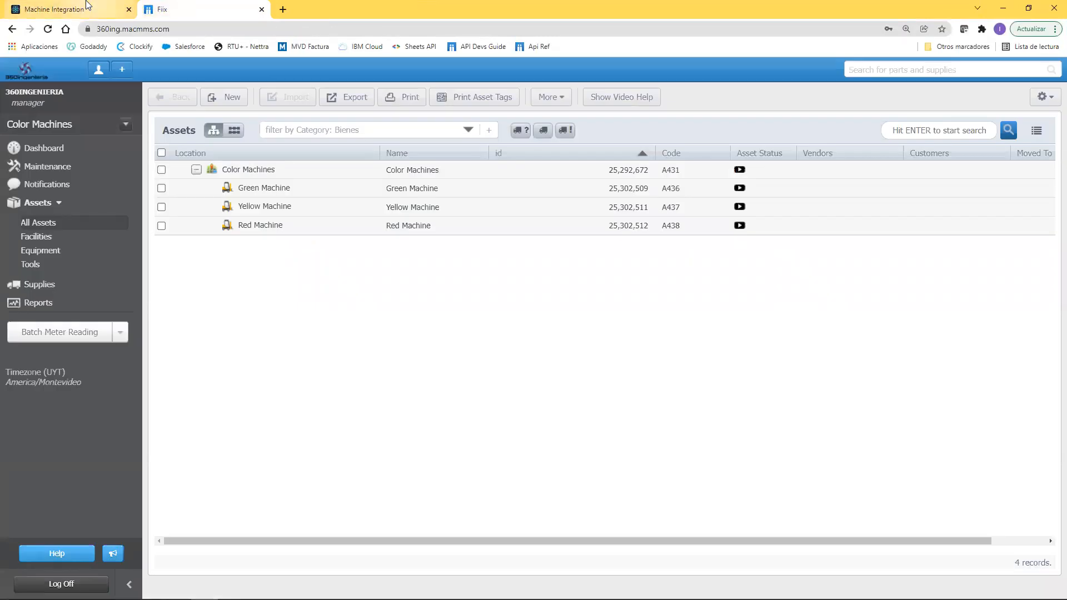
{"action": "left_click", "coordinate": [86, 5]}
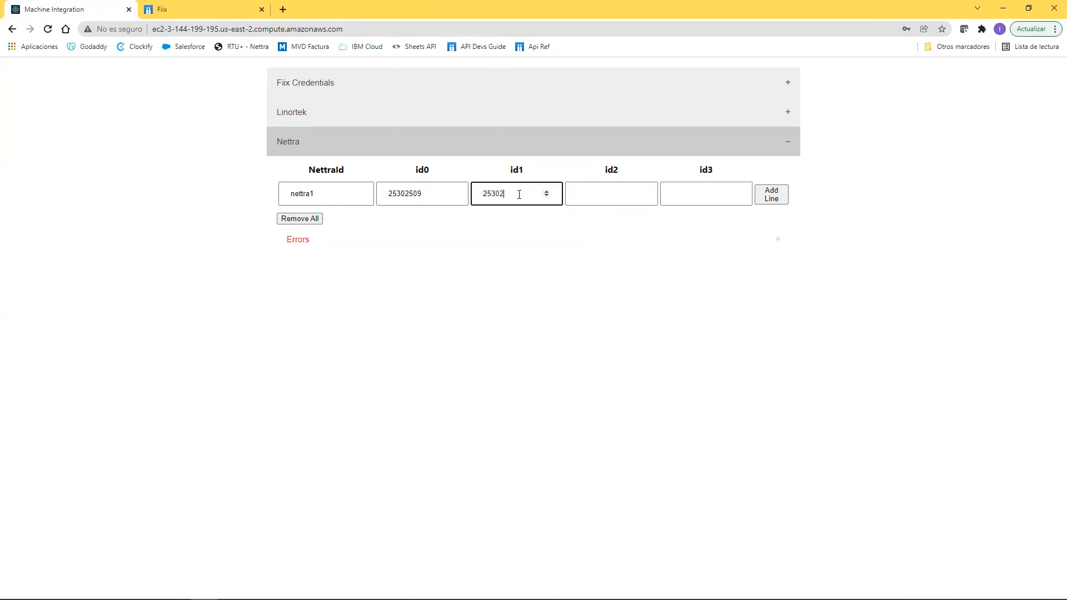
{"action": "key", "text": "Tab"}
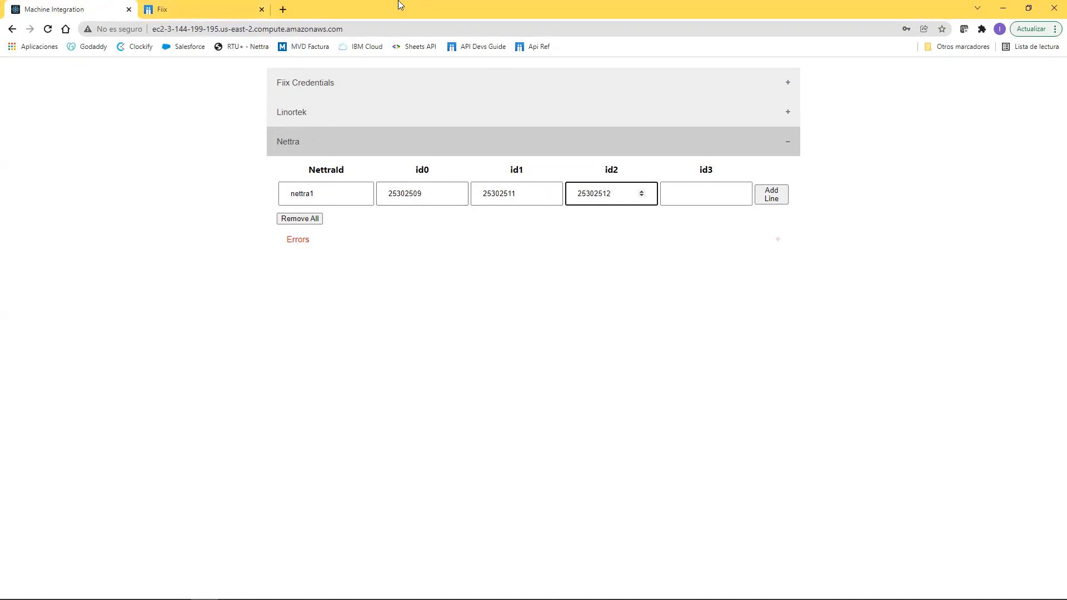
- Check the device wiring in the camera view and add the completed nettra1 line to the Nettra table
{"action": "double_click", "coordinate": [463, 10]}
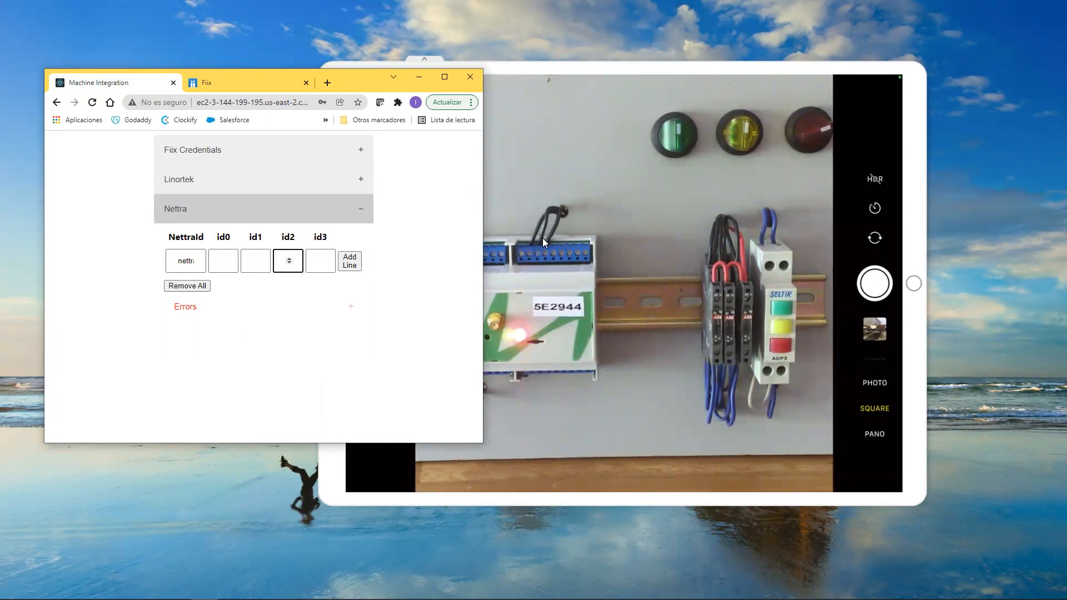
{"action": "left_click", "coordinate": [444, 77]}
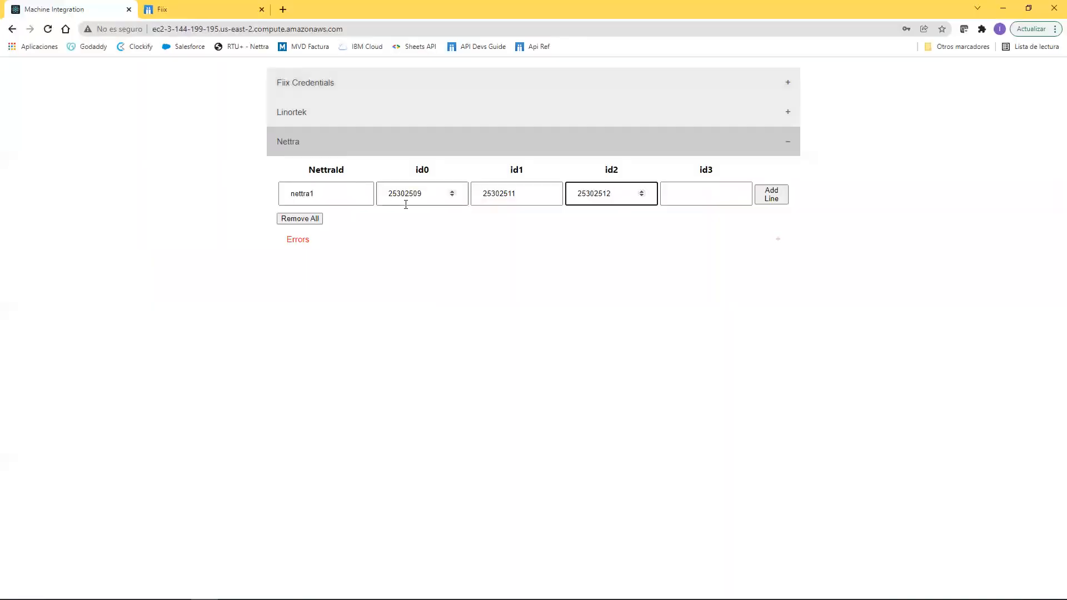
{"action": "left_click", "coordinate": [774, 196]}
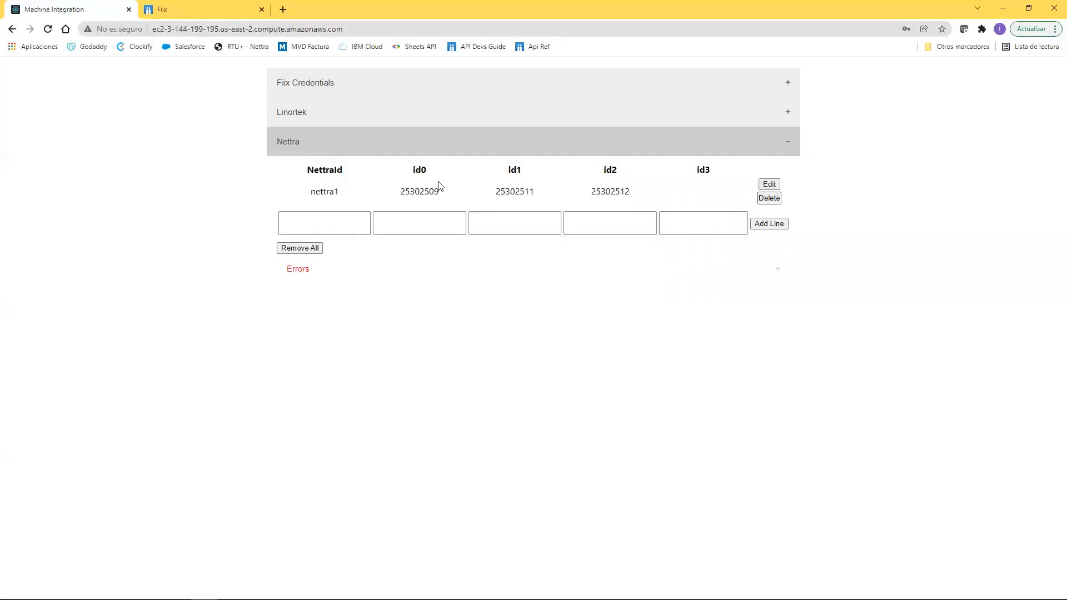
- Reload the page, log back in as admin with the saved password, and review the Nettra and Fiix Credentials sections
{"action": "left_click", "coordinate": [48, 32]}
{"action": "left_click", "coordinate": [531, 169]}
{"action": "left_click", "coordinate": [502, 192]}
{"action": "left_click", "coordinate": [510, 225]}
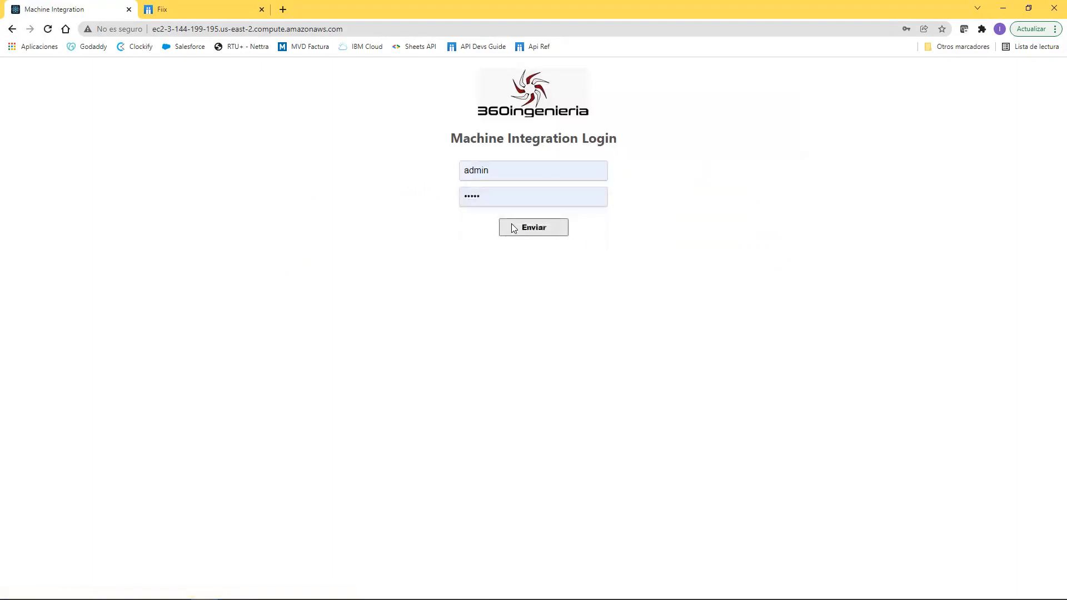
{"action": "left_click", "coordinate": [632, 189]}
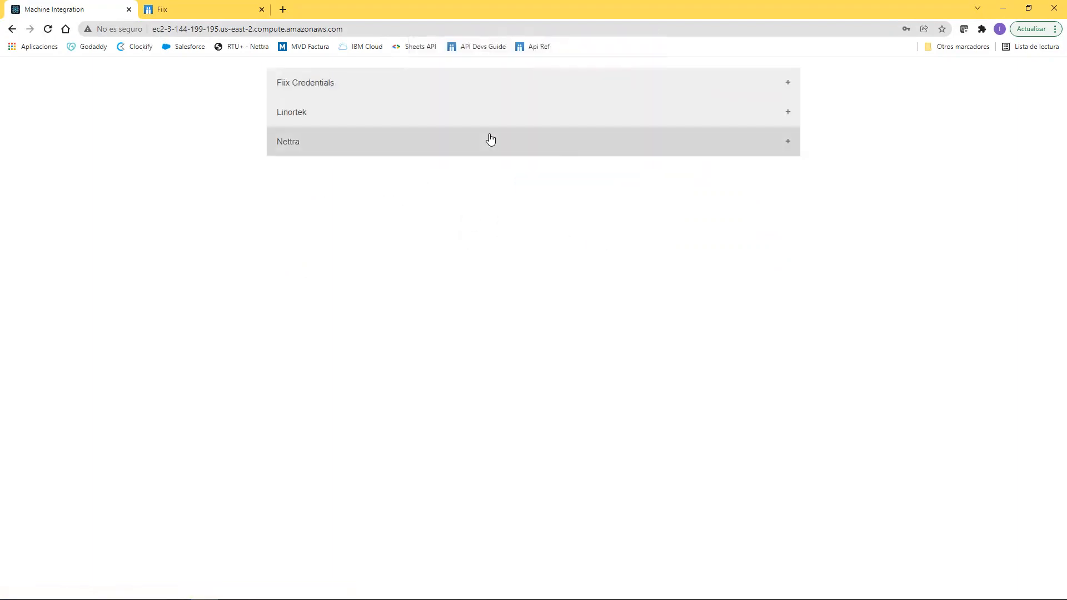
{"action": "left_click", "coordinate": [488, 139]}
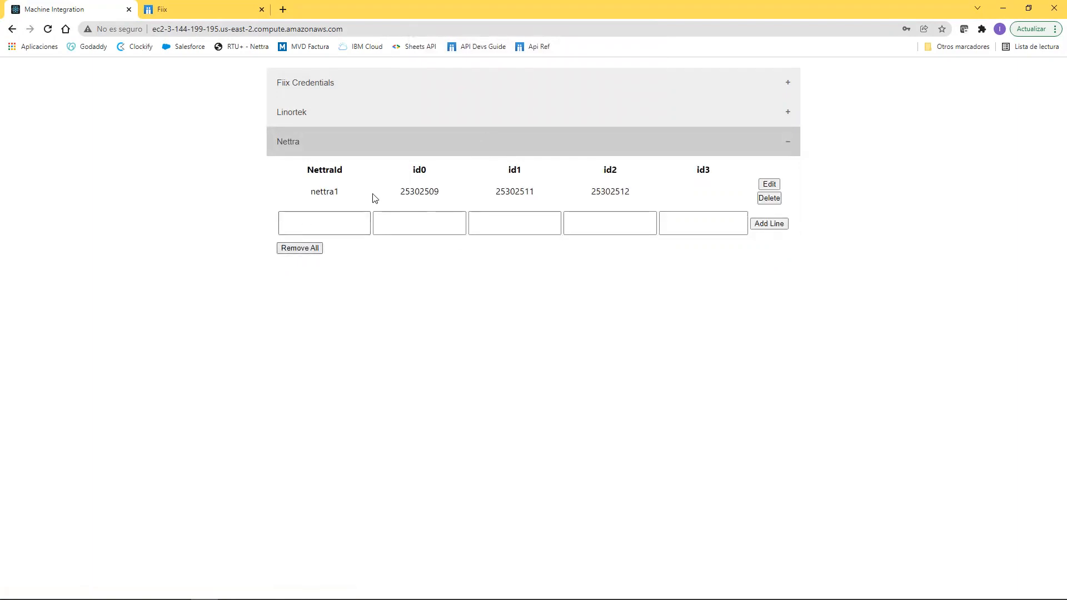
{"action": "left_click", "coordinate": [359, 83]}
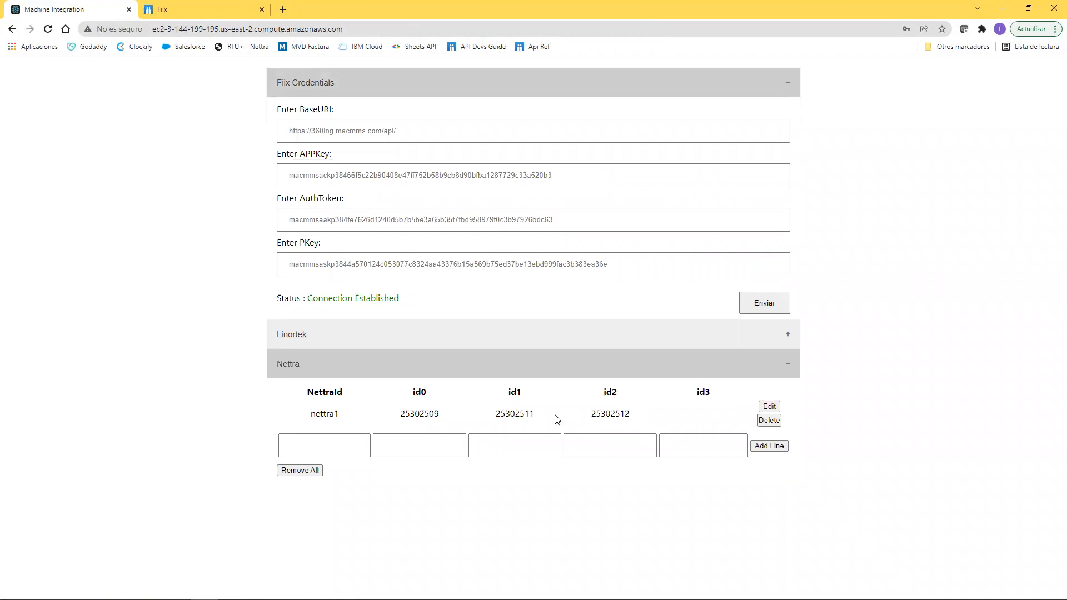
- Switch to the Fiix asset list and arrange its window beside the camera view to check the device and machine lights
{"action": "left_click", "coordinate": [227, 8]}
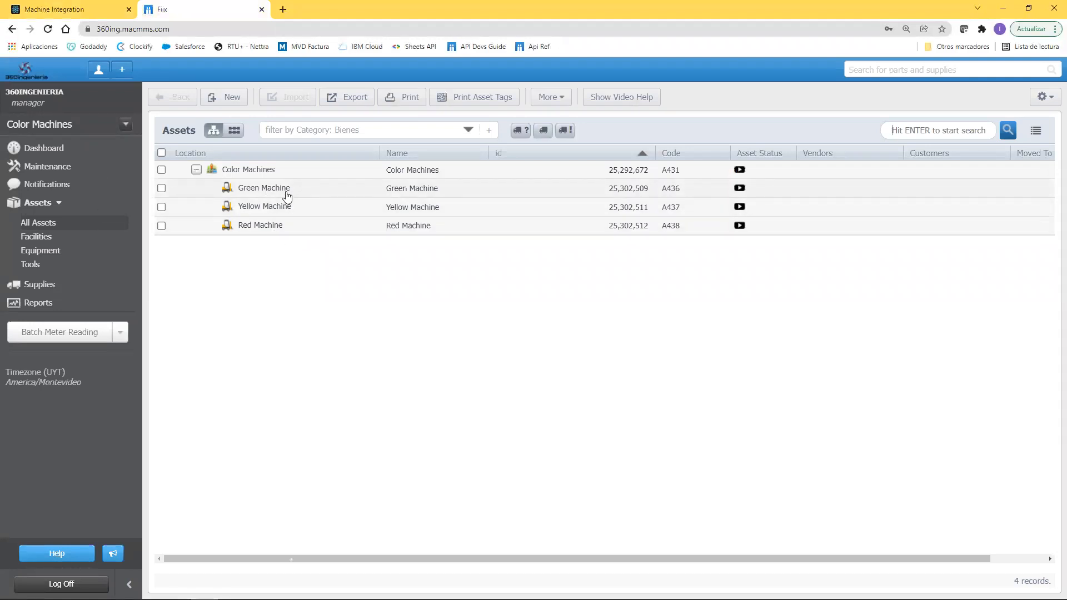
{"action": "double_click", "coordinate": [556, 6]}
{"action": "left_click_drag", "start_coordinate": [744, 69], "coordinate": [787, 55]}
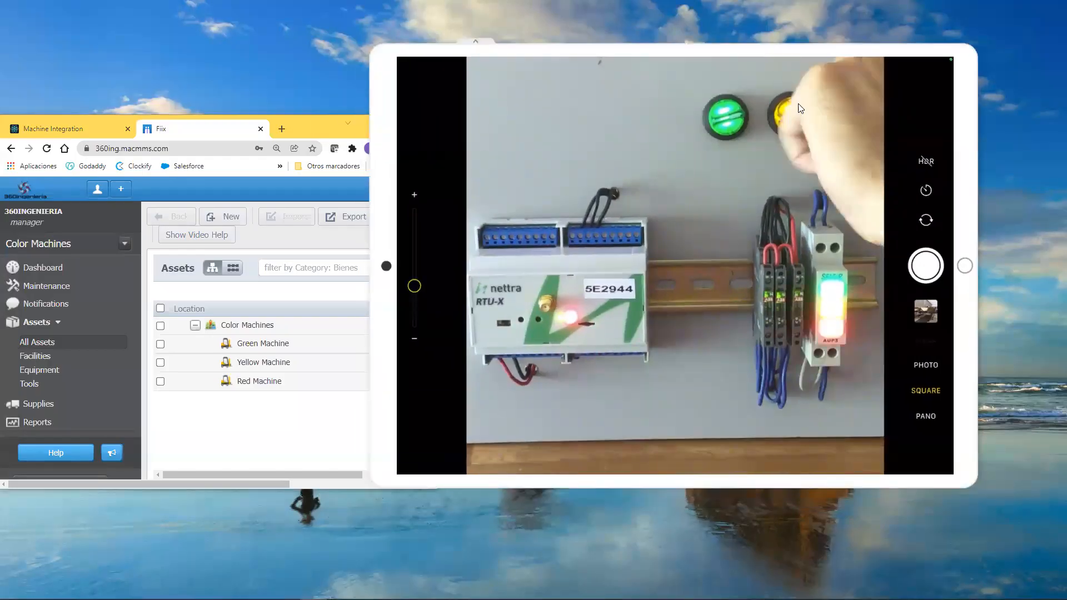
{"action": "left_click_drag", "start_coordinate": [781, 52], "coordinate": [870, 5]}
{"action": "left_click_drag", "start_coordinate": [306, 127], "coordinate": [400, 67]}
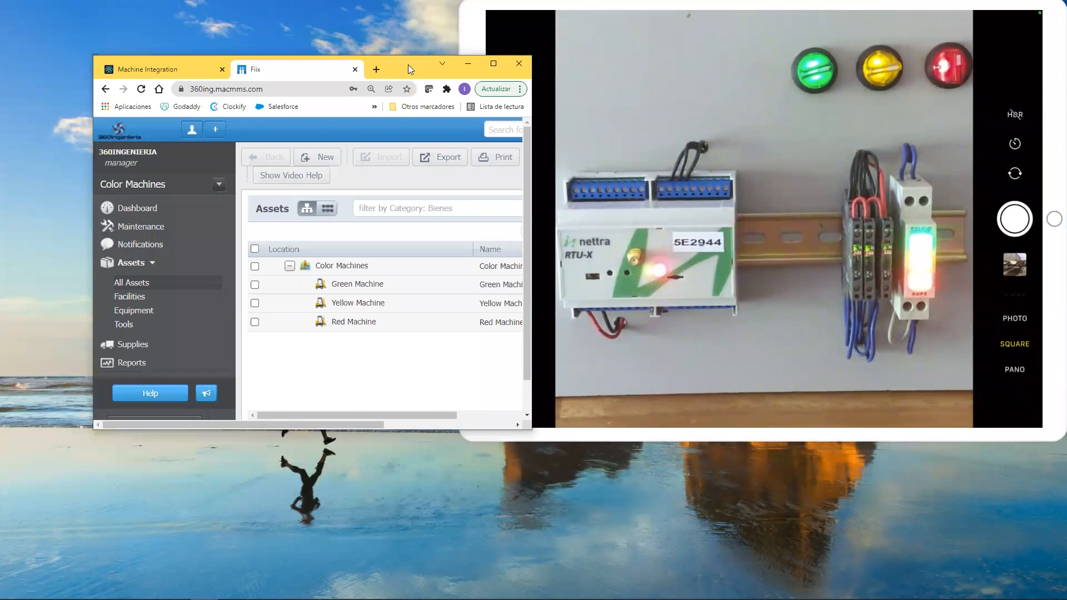
{"action": "left_click_drag", "start_coordinate": [408, 64], "coordinate": [391, 48]}
- Restore Fiix to full size, check the Green Machine's meter readings, and return to the asset list
{"action": "left_click", "coordinate": [477, 49]}
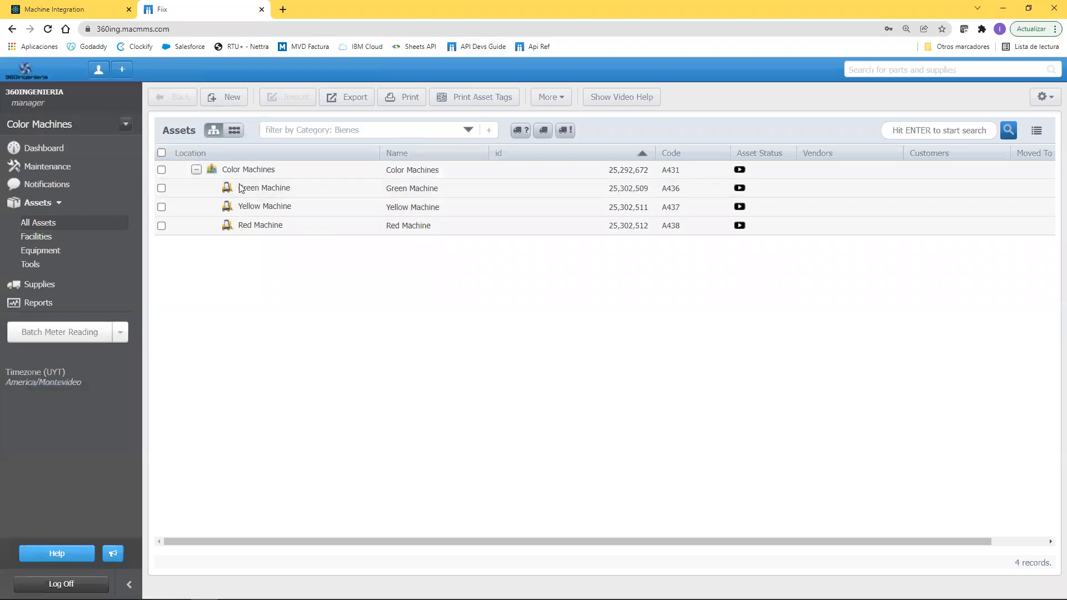
{"action": "left_click", "coordinate": [294, 303]}
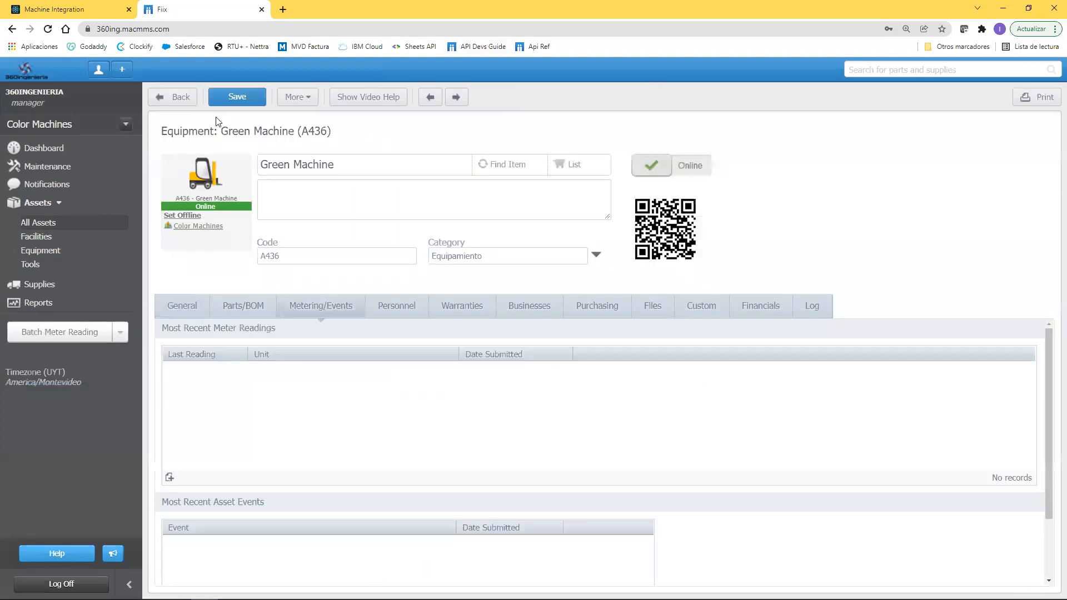
{"action": "left_click", "coordinate": [177, 98]}
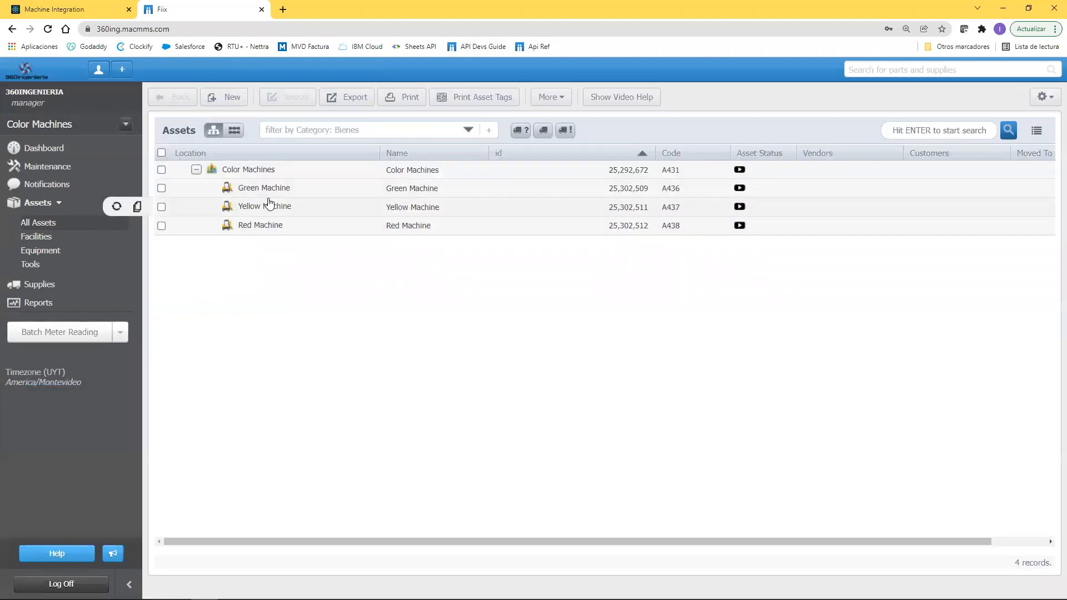
- Delete the active work orders 380, 381 and 382
{"action": "left_click", "coordinate": [69, 168]}
{"action": "left_click", "coordinate": [57, 188]}
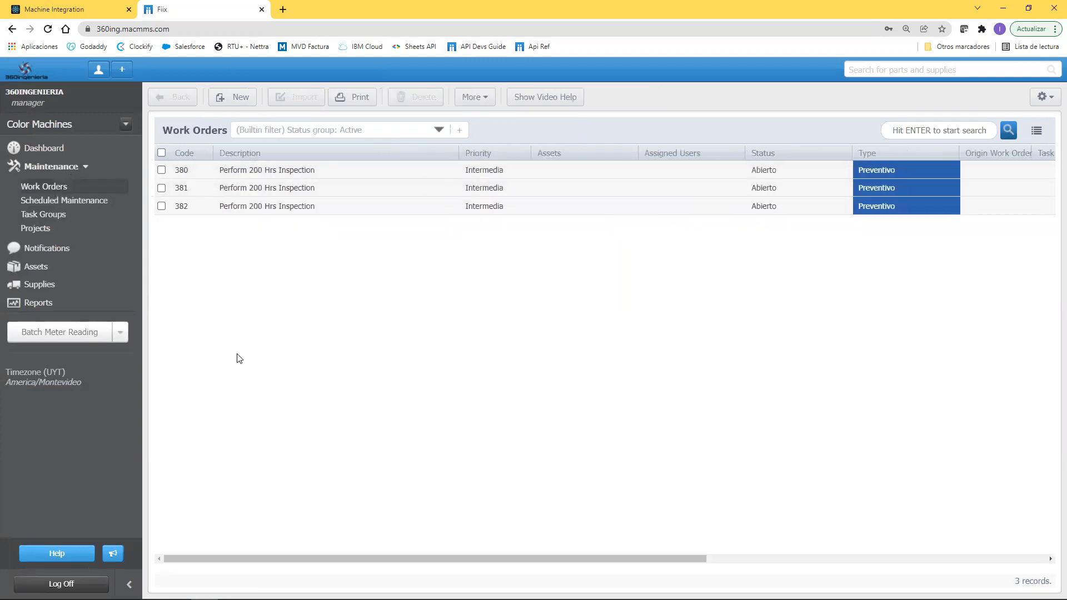
{"action": "left_click_drag", "start_coordinate": [314, 557], "coordinate": [127, 519]}
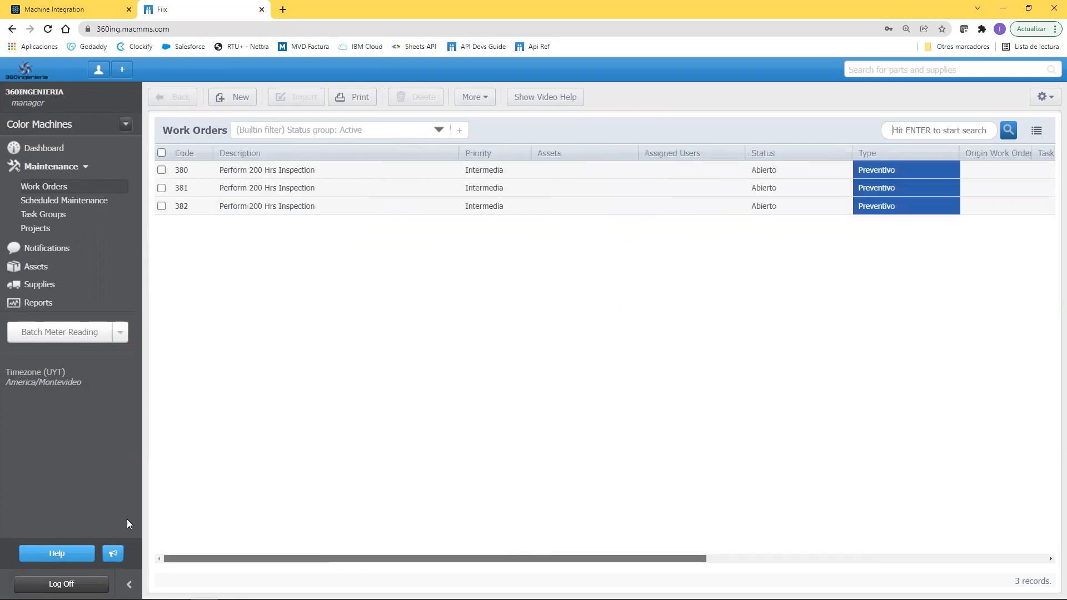
{"action": "left_click", "coordinate": [161, 206]}
{"action": "left_click", "coordinate": [161, 188]}
{"action": "left_click", "coordinate": [161, 170]}
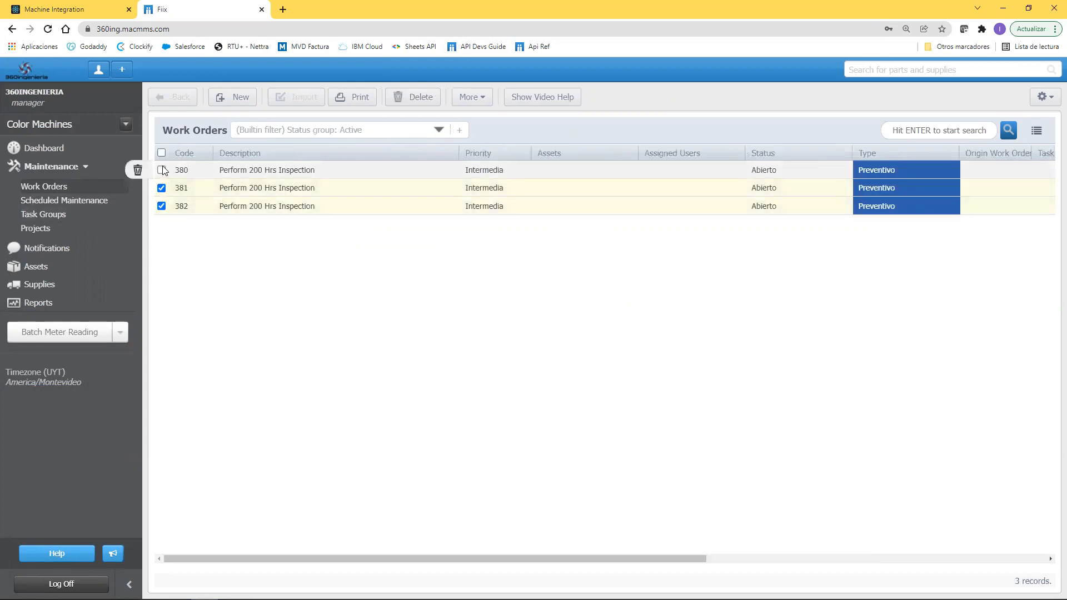
{"action": "left_click", "coordinate": [417, 97]}
{"action": "left_click", "coordinate": [626, 364]}
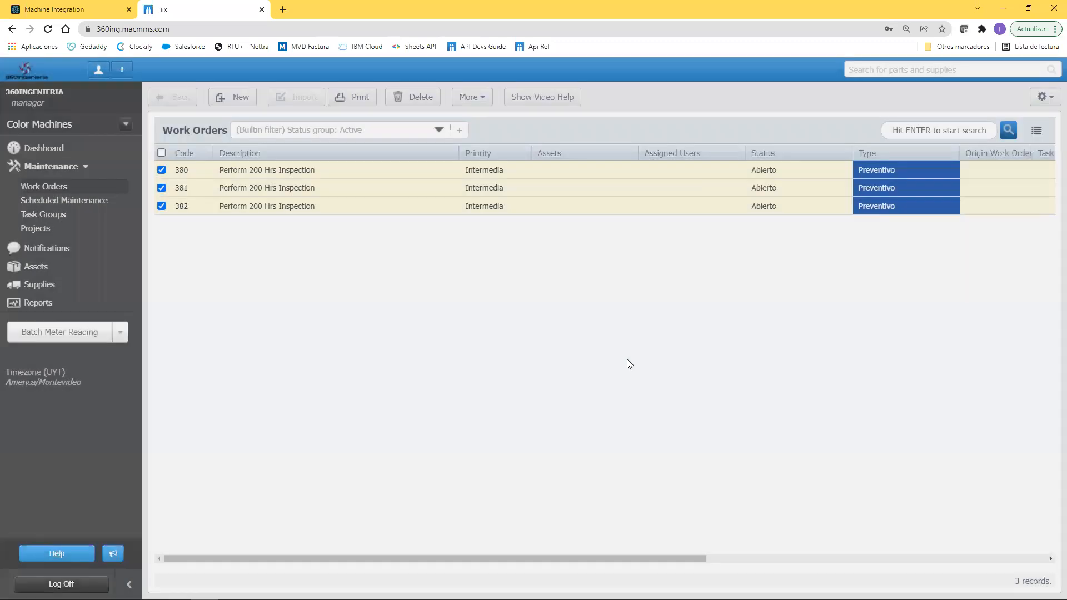
- Open the Green Machine's scheduled maintenance SM135 and set it to Running
{"action": "left_click", "coordinate": [77, 201]}
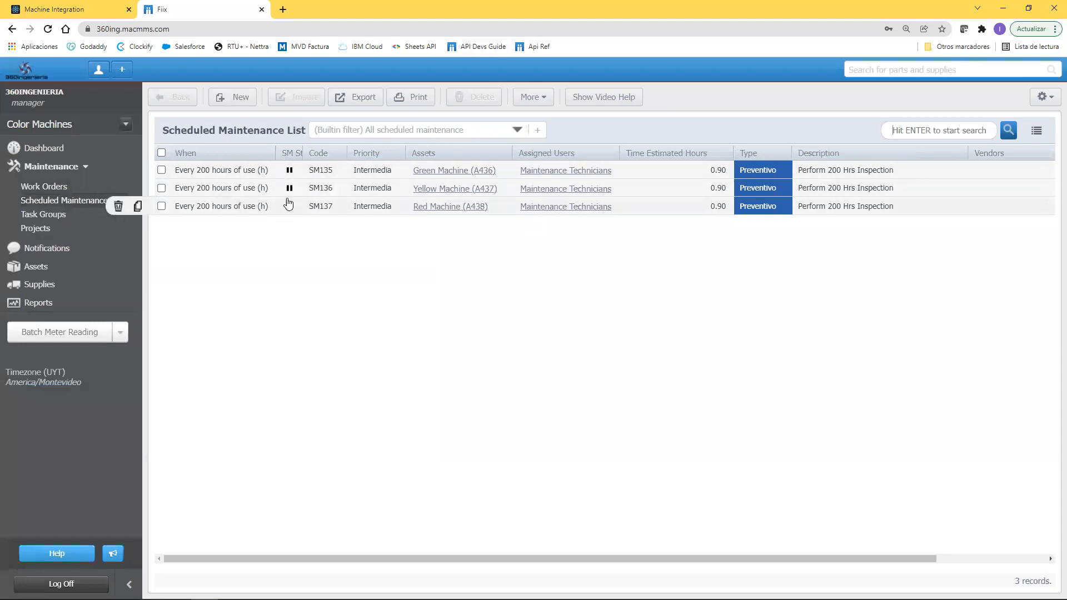
{"action": "left_click", "coordinate": [326, 172]}
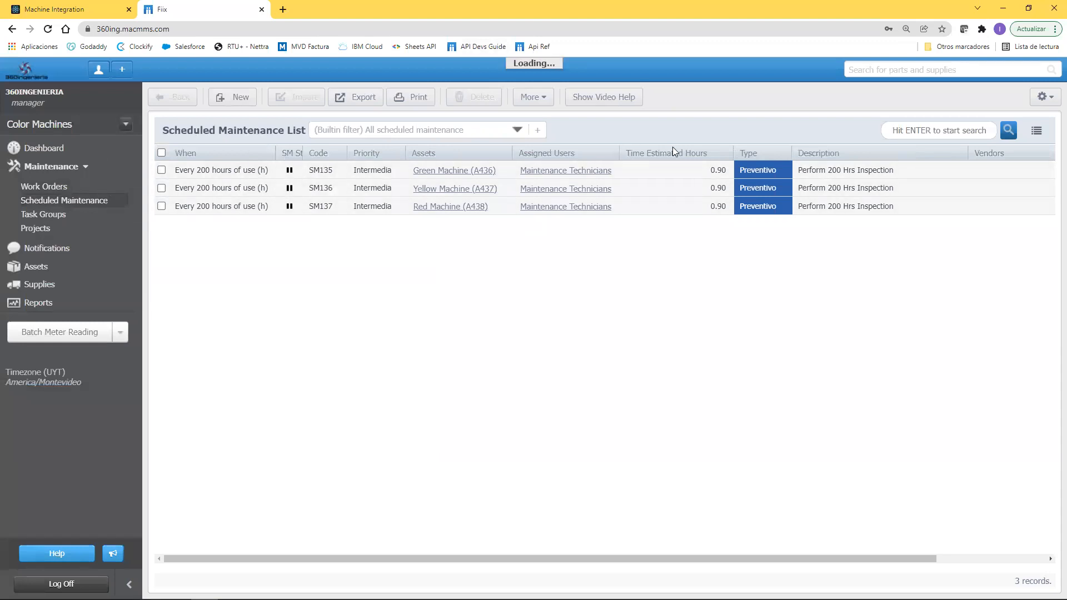
{"action": "left_click", "coordinate": [691, 176]}
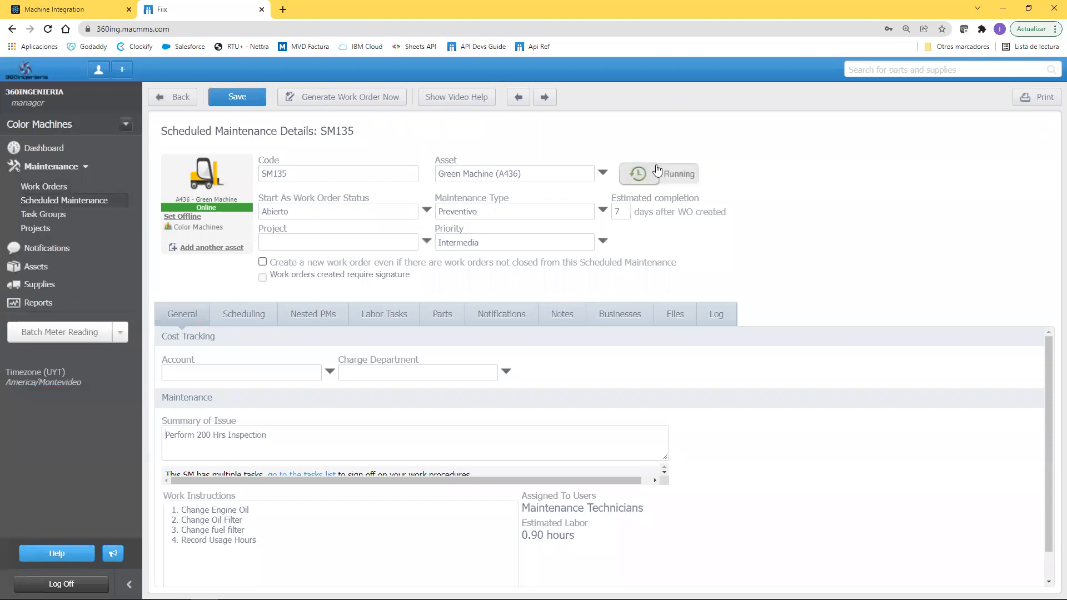
- Review the scheduling trigger and Summary of Issue of SM135, and return to the scheduled maintenance list
{"action": "left_click", "coordinate": [236, 316]}
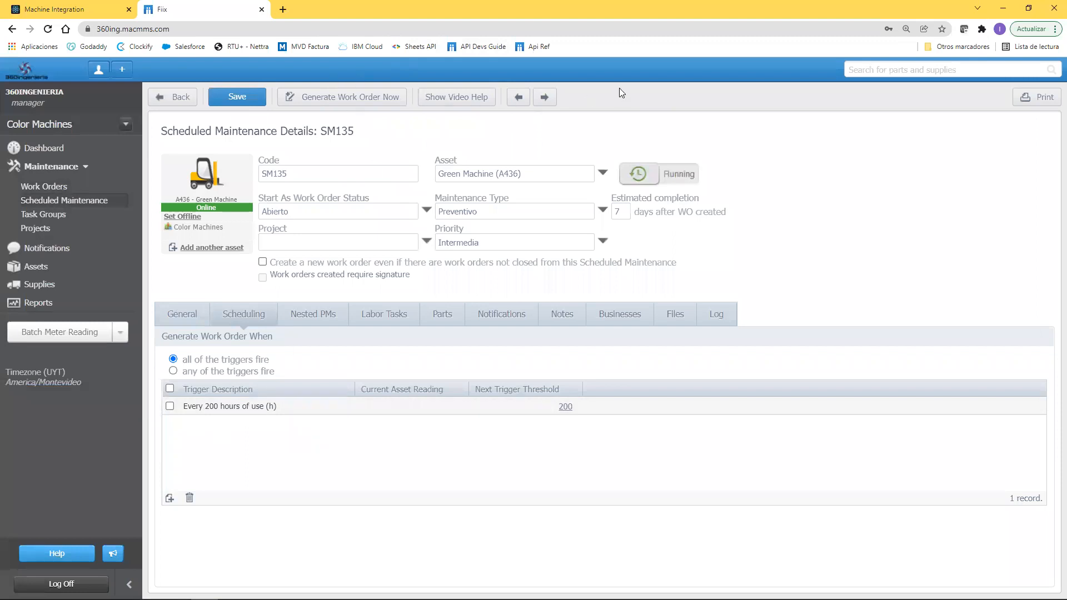
{"action": "left_click", "coordinate": [185, 322]}
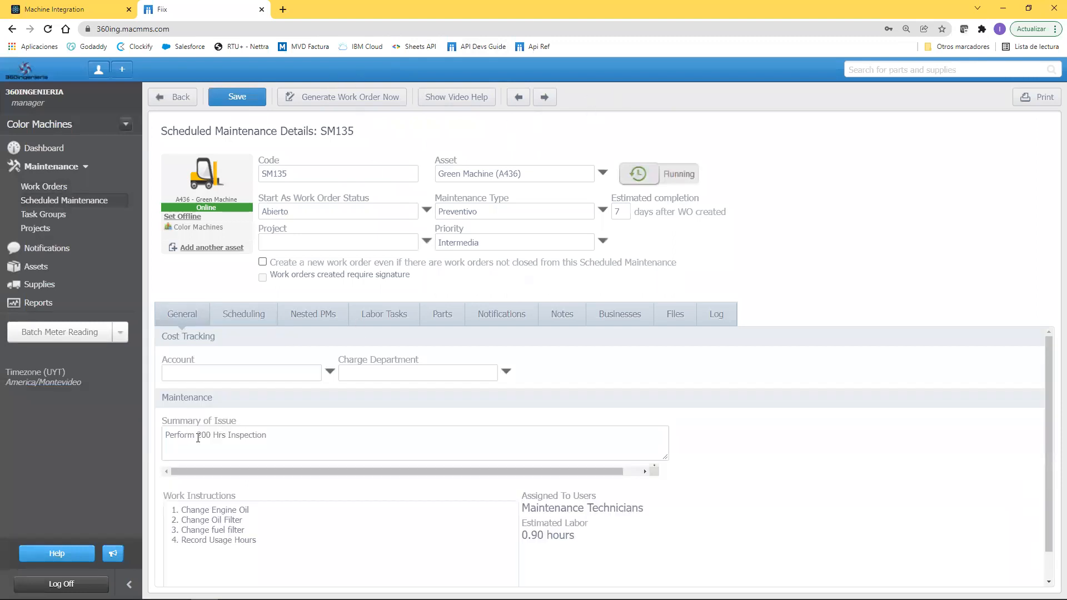
{"action": "triple_click", "coordinate": [198, 437]}
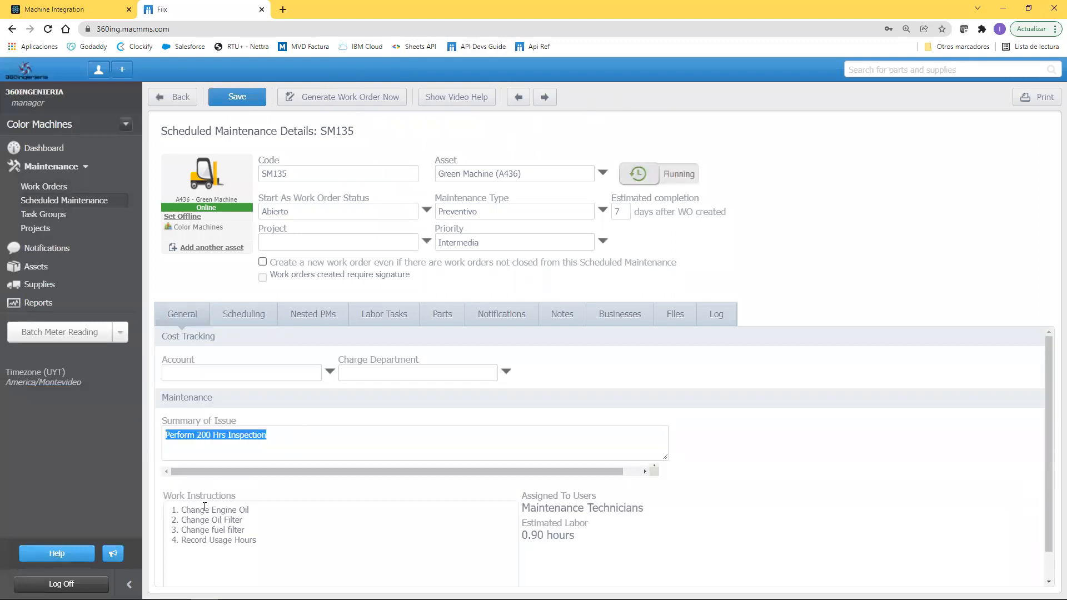
{"action": "left_click", "coordinate": [169, 100]}
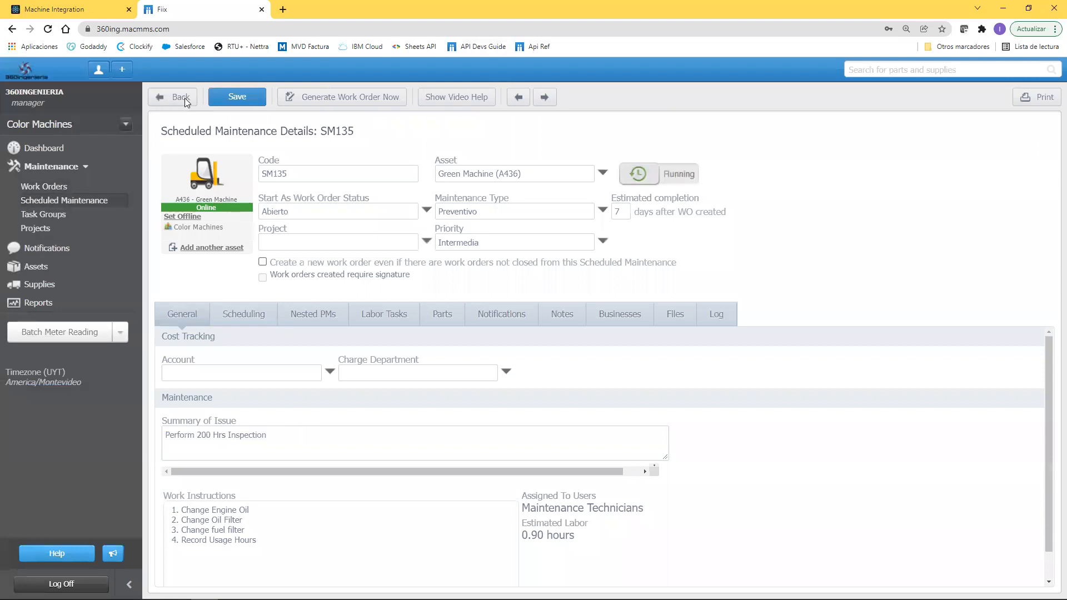
- Set the Yellow Machine's SM136 and the Red Machine's SM137 scheduled maintenances to Running
{"action": "left_click", "coordinate": [274, 187]}
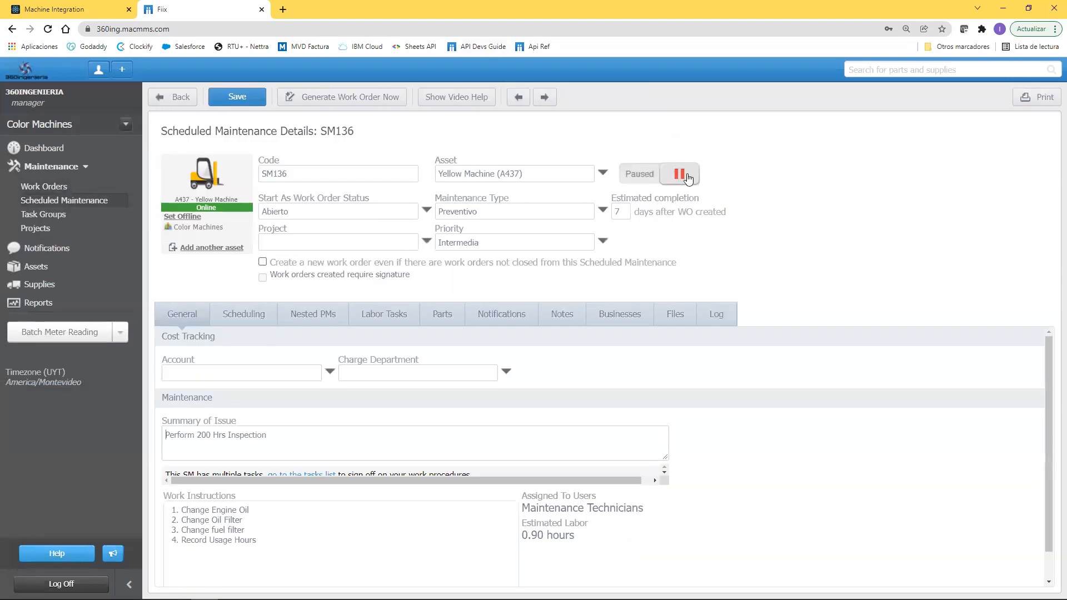
{"action": "left_click", "coordinate": [548, 98]}
{"action": "left_click", "coordinate": [188, 97]}
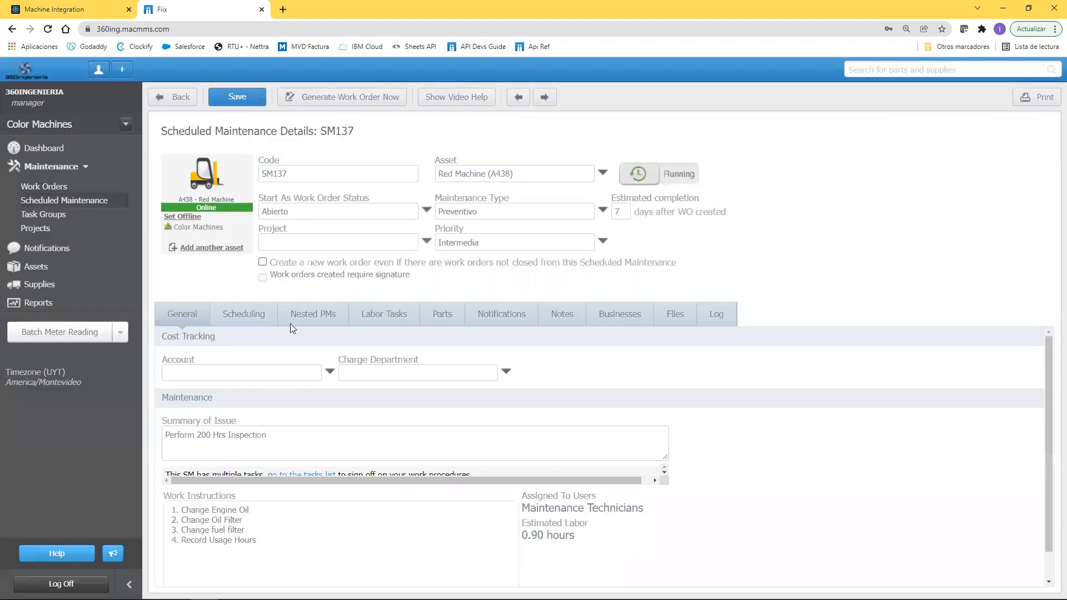
- Review the scheduling trigger of SM137 and check the active work orders list
{"action": "left_click", "coordinate": [259, 318]}
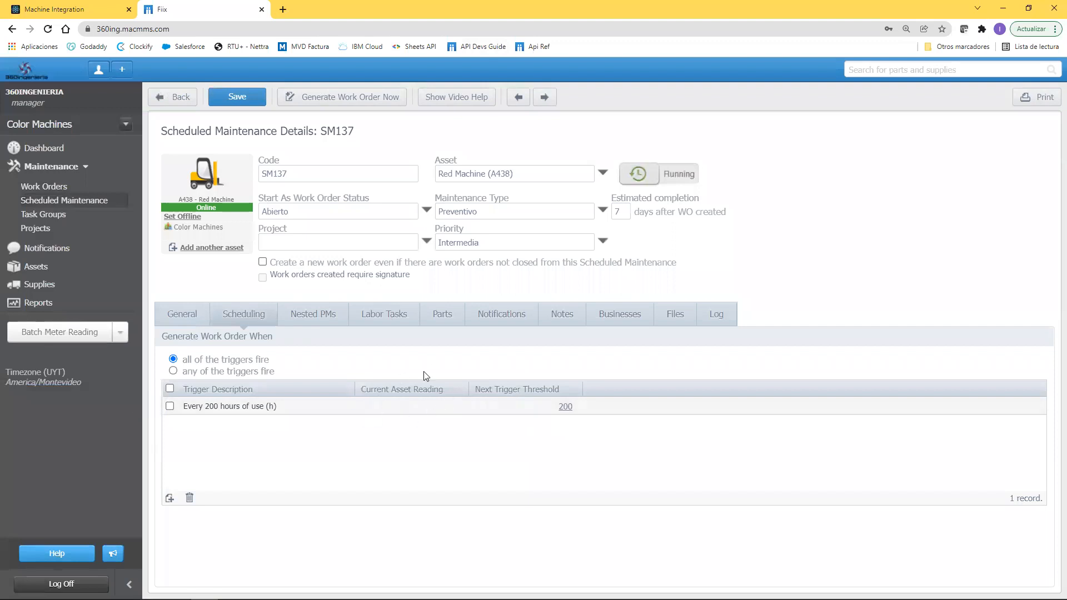
{"action": "left_click", "coordinate": [55, 188]}
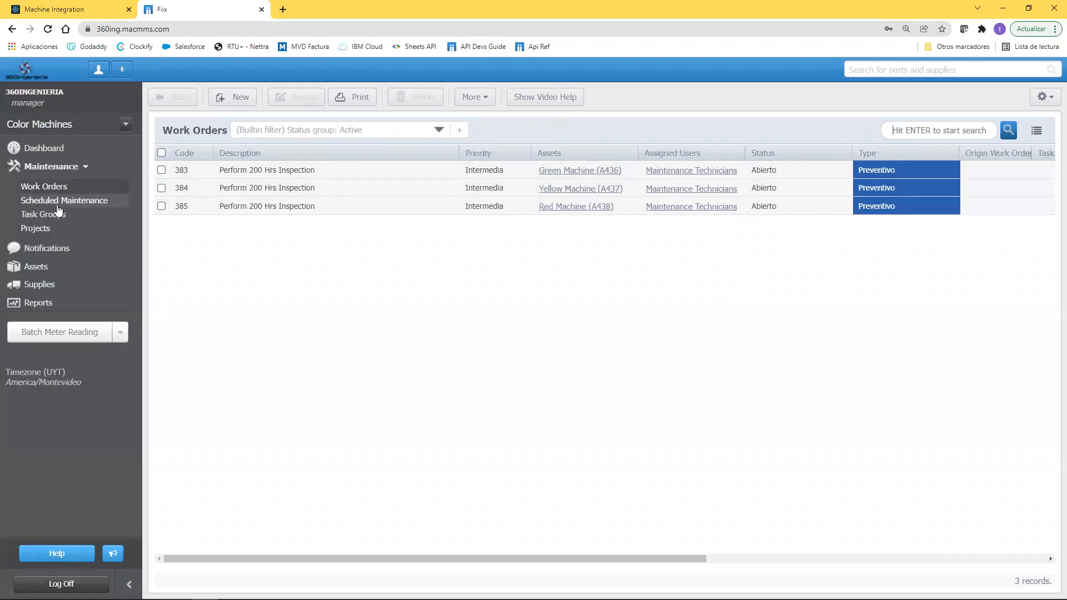
- Open the Green Machine asset and examine the history of its Hours of use meter readings
{"action": "mouse_move", "coordinate": [36, 268]}
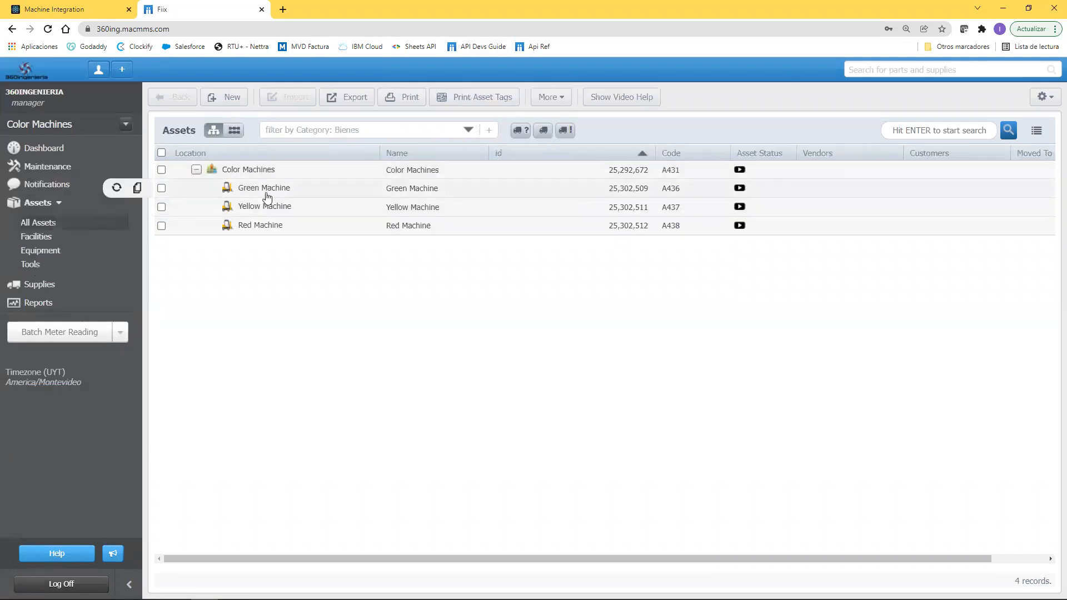
{"action": "left_click", "coordinate": [272, 190]}
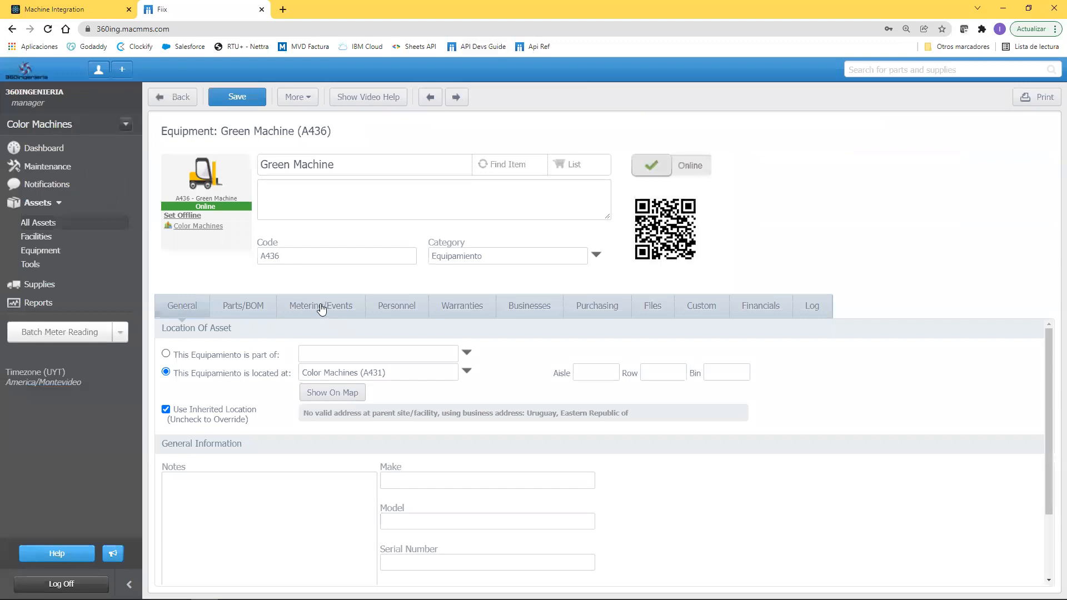
{"action": "left_click", "coordinate": [322, 309]}
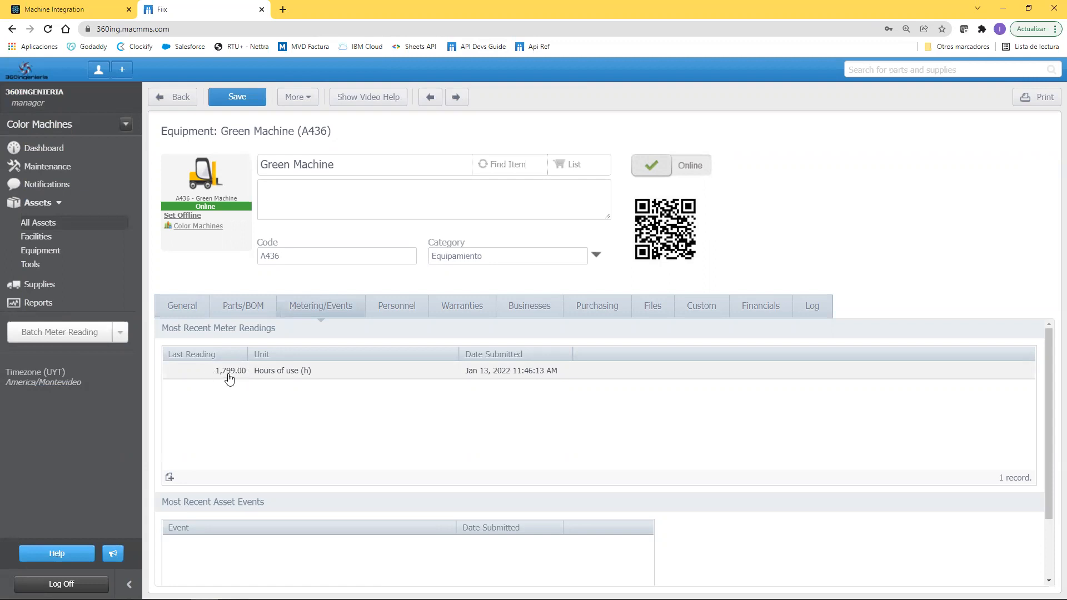
{"action": "double_click", "coordinate": [293, 377]}
{"action": "left_click", "coordinate": [454, 286]}
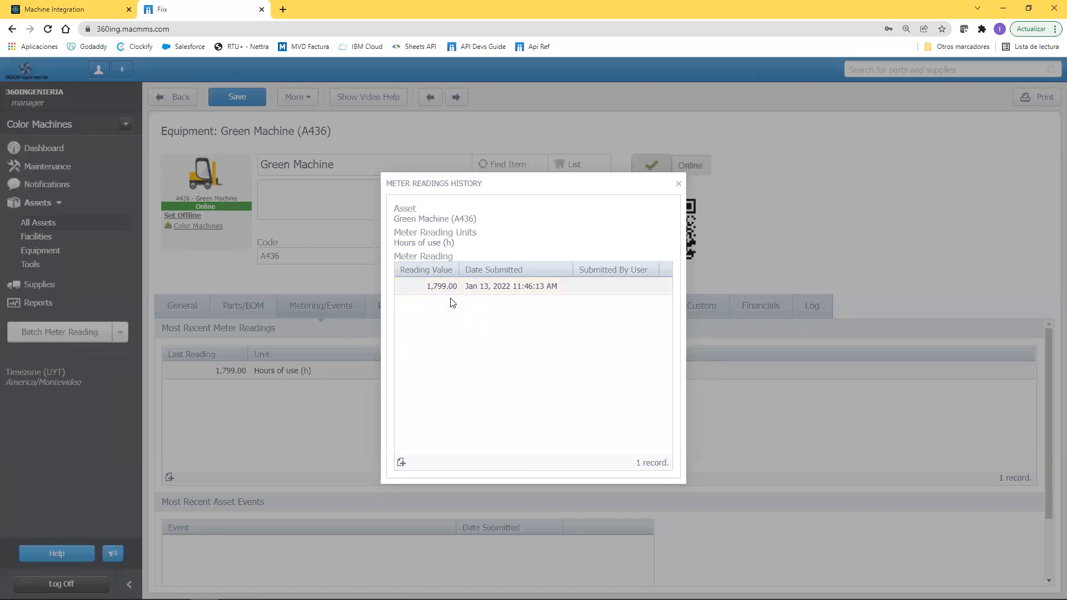
- Place the meter readings history beside the camera view, check the machine lights, and restore the browser to full size
{"action": "left_click_drag", "start_coordinate": [543, 184], "coordinate": [562, 165]}
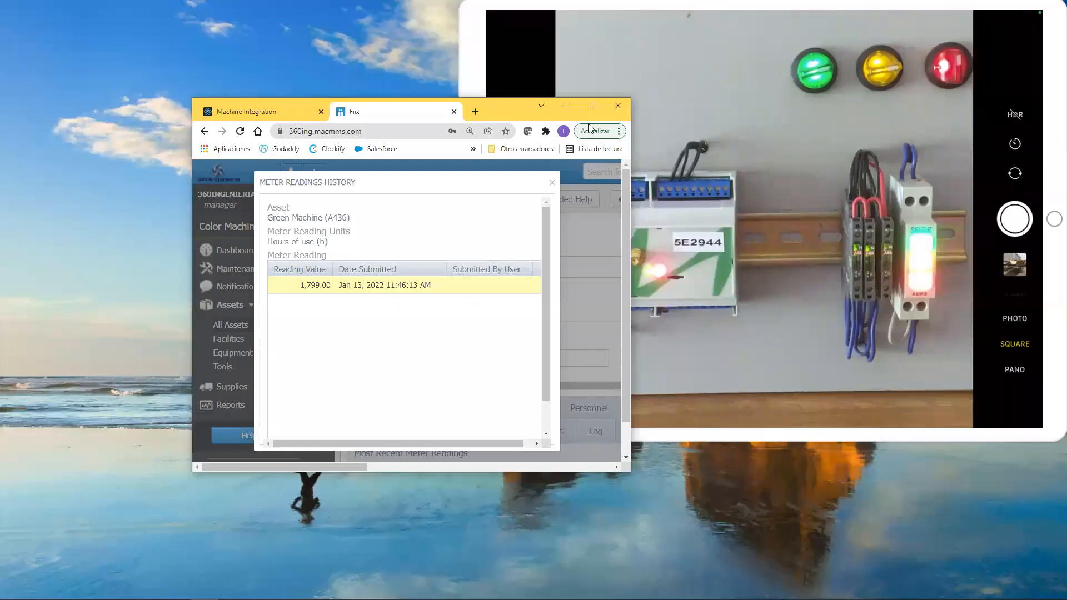
{"action": "left_click_drag", "start_coordinate": [498, 108], "coordinate": [382, 101]}
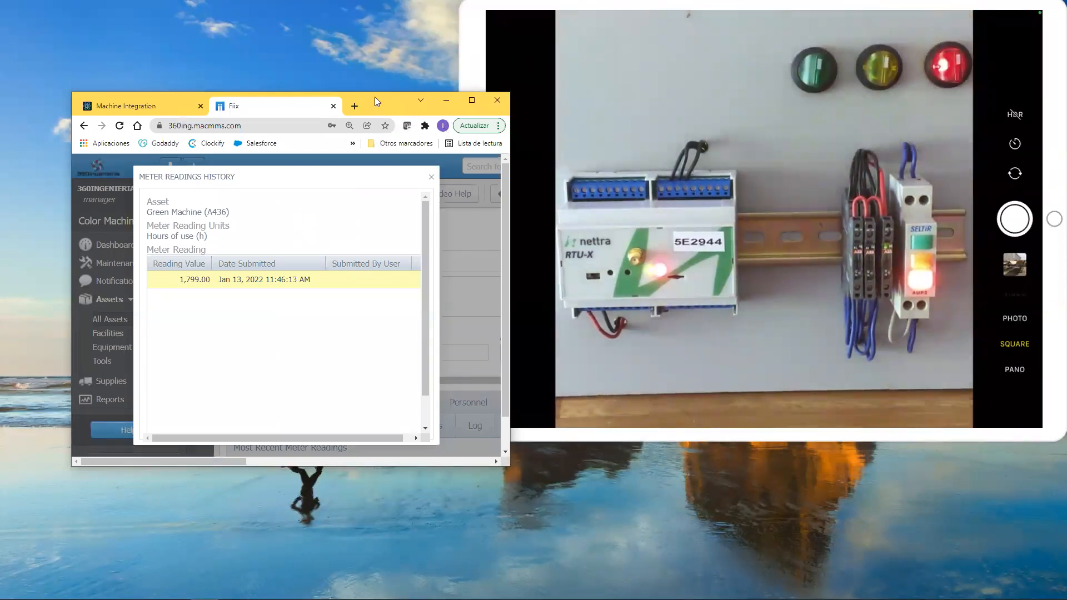
{"action": "left_click_drag", "start_coordinate": [386, 95], "coordinate": [540, 43]}
{"action": "left_click", "coordinate": [631, 48]}
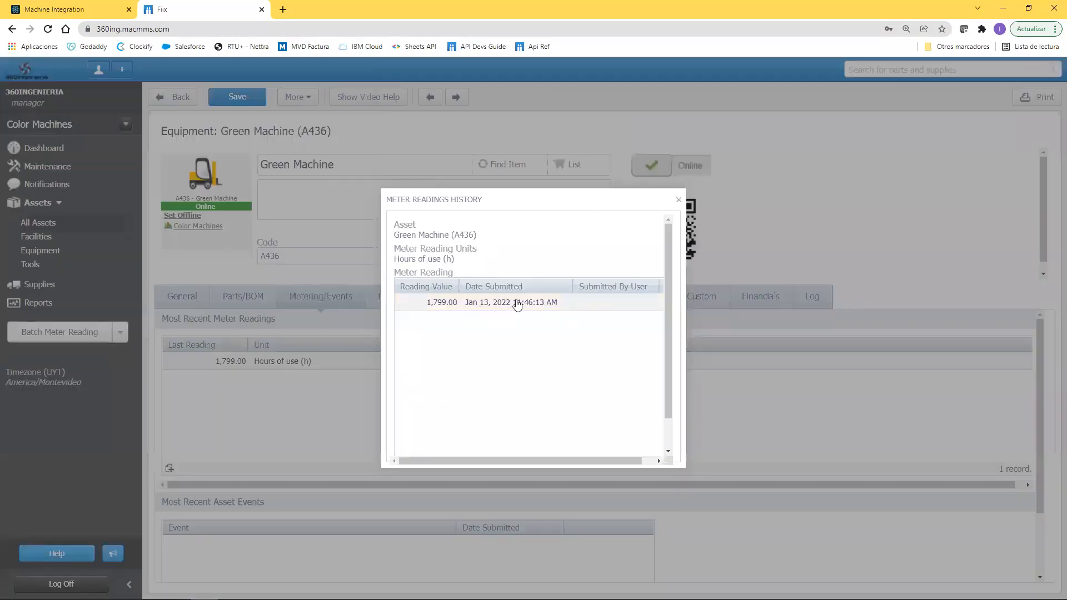
- Close the meter readings history and check the Green Machine's recent meter readings and asset events
{"action": "left_click", "coordinate": [486, 309]}
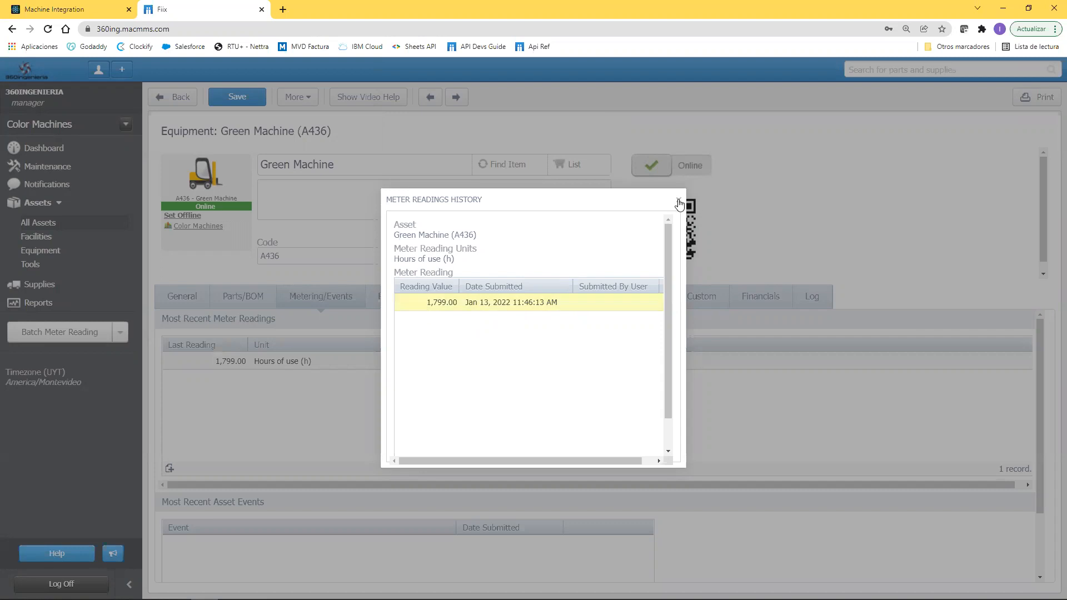
{"action": "key", "text": "Escape"}
{"action": "scroll", "coordinate": [285, 432], "scroll_direction": "down", "scroll_amount": 3}
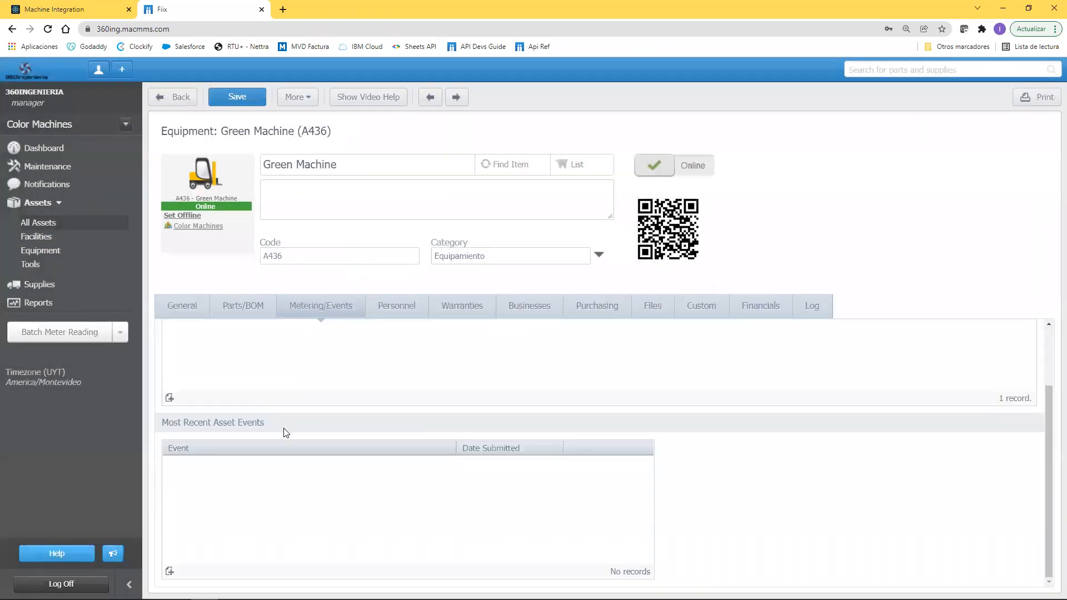
{"action": "scroll", "coordinate": [289, 426], "scroll_direction": "up", "scroll_amount": 3}
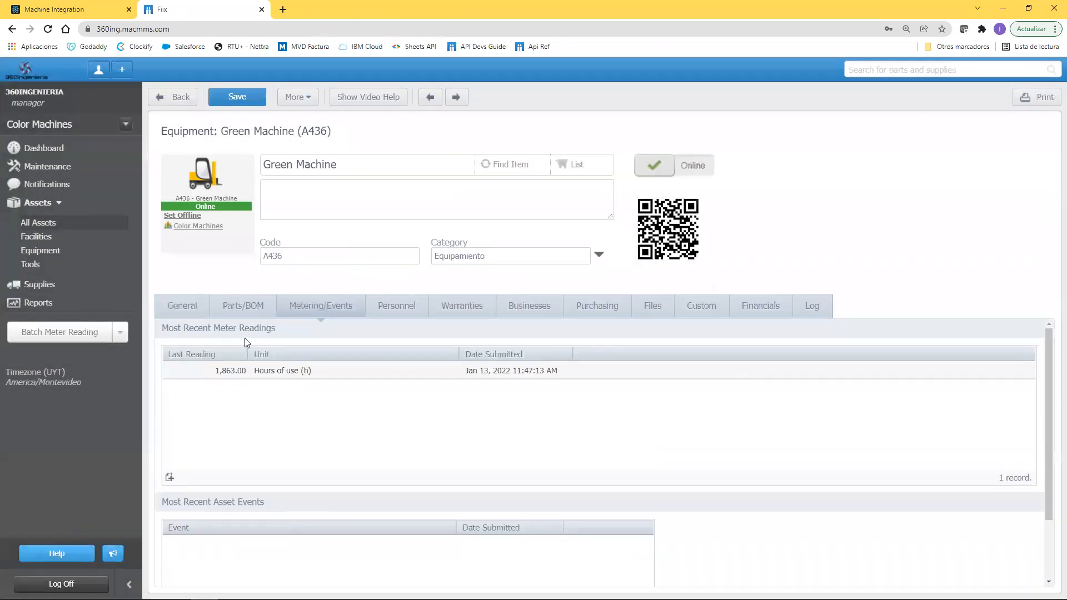
- Examine the Green Machine's log for its scheduled maintenance and open work orders
{"action": "left_click", "coordinate": [807, 307]}
{"action": "scroll", "coordinate": [230, 415], "scroll_direction": "down", "scroll_amount": 2}
{"action": "scroll", "coordinate": [229, 403], "scroll_direction": "down", "scroll_amount": 2}
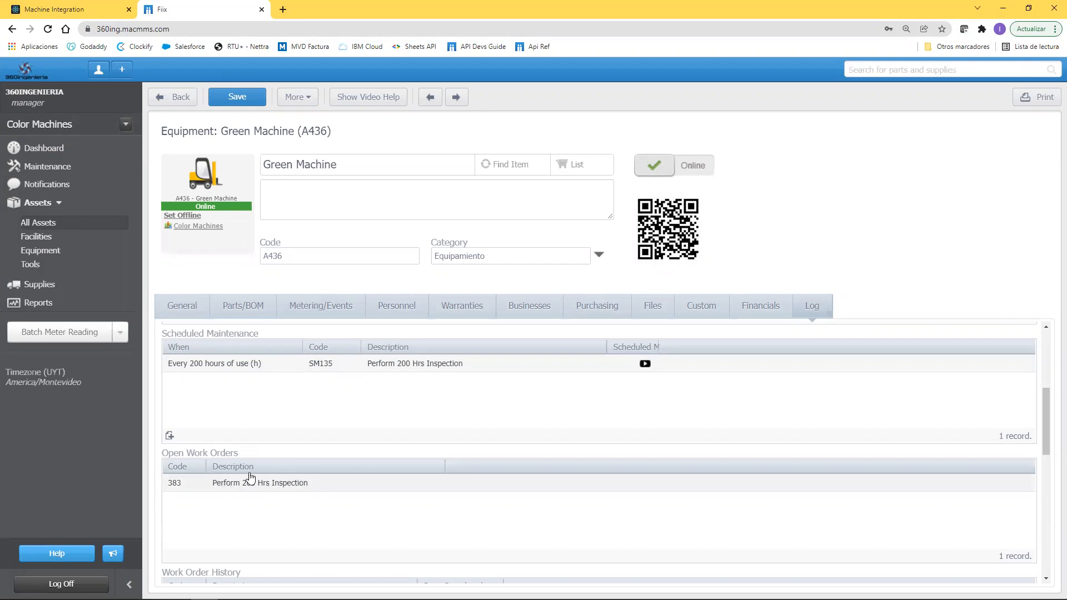
- Return to the asset list and check the Red Machine's most recent meter reading
{"action": "left_click", "coordinate": [169, 98]}
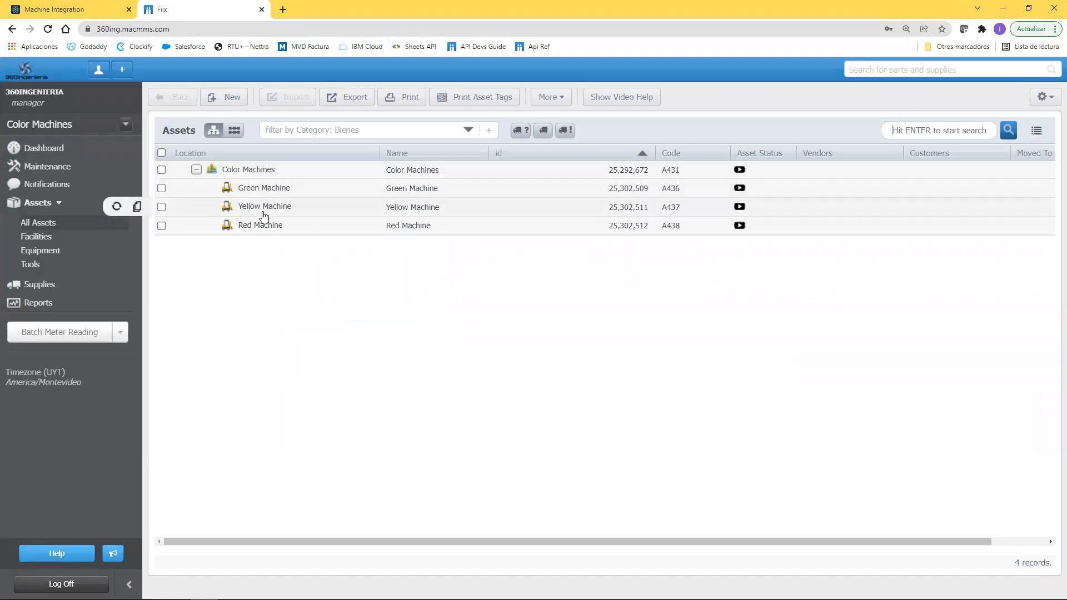
{"action": "left_click", "coordinate": [260, 225]}
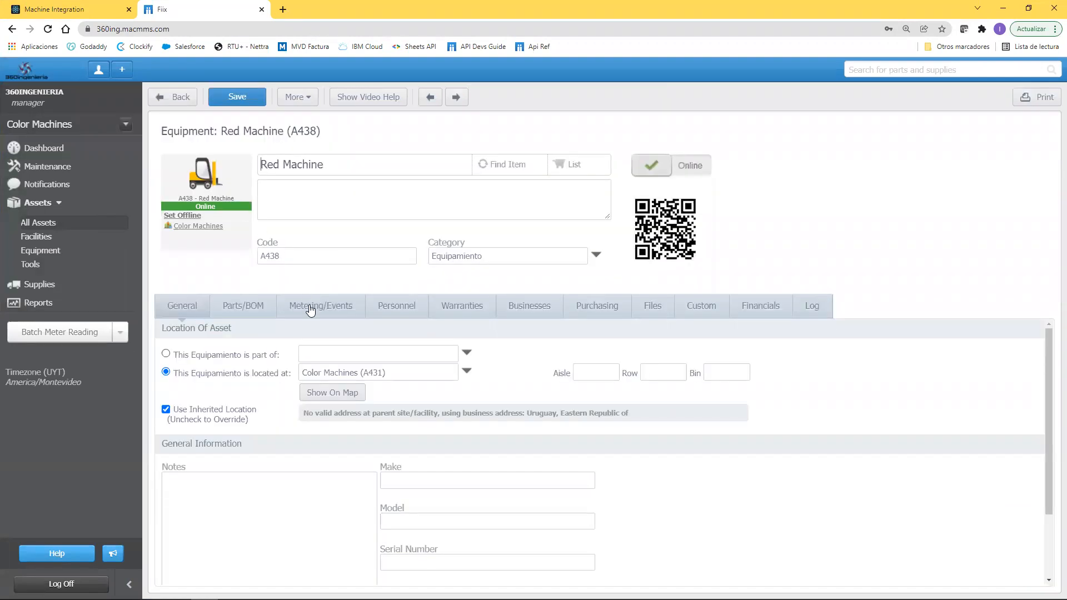
{"action": "left_click", "coordinate": [309, 306]}
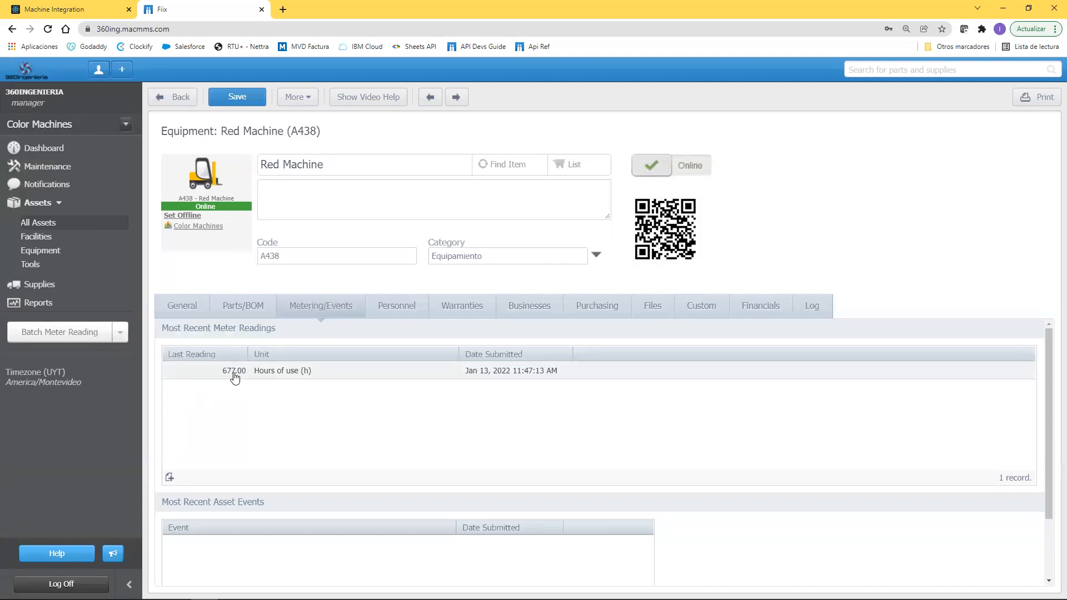
- Examine the Red Machine's hours-of-use meter readings history and close it
{"action": "double_click", "coordinate": [303, 371]}
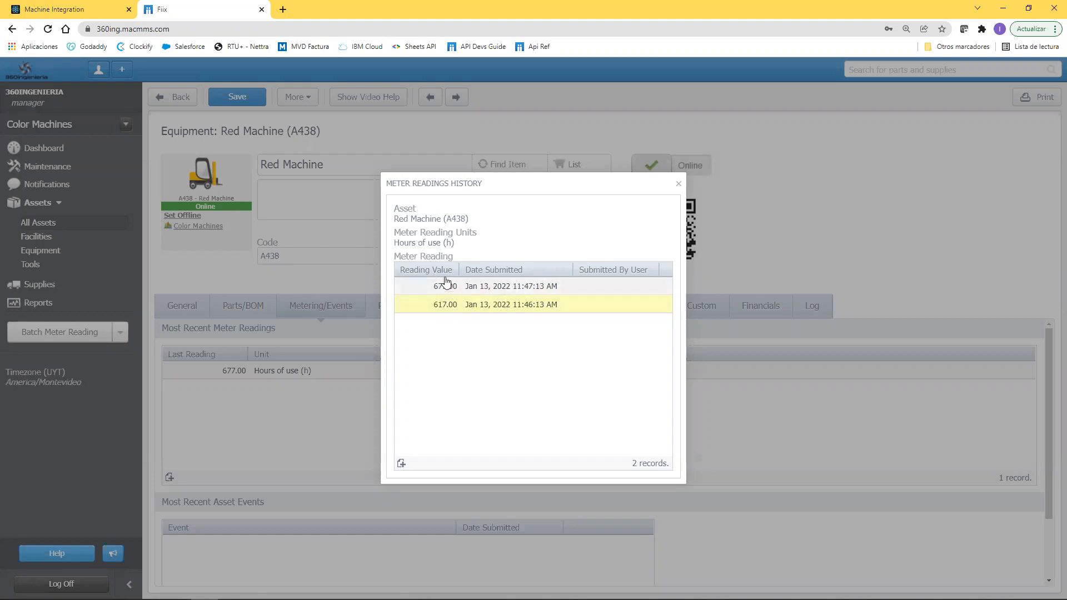
{"action": "left_click", "coordinate": [350, 128]}
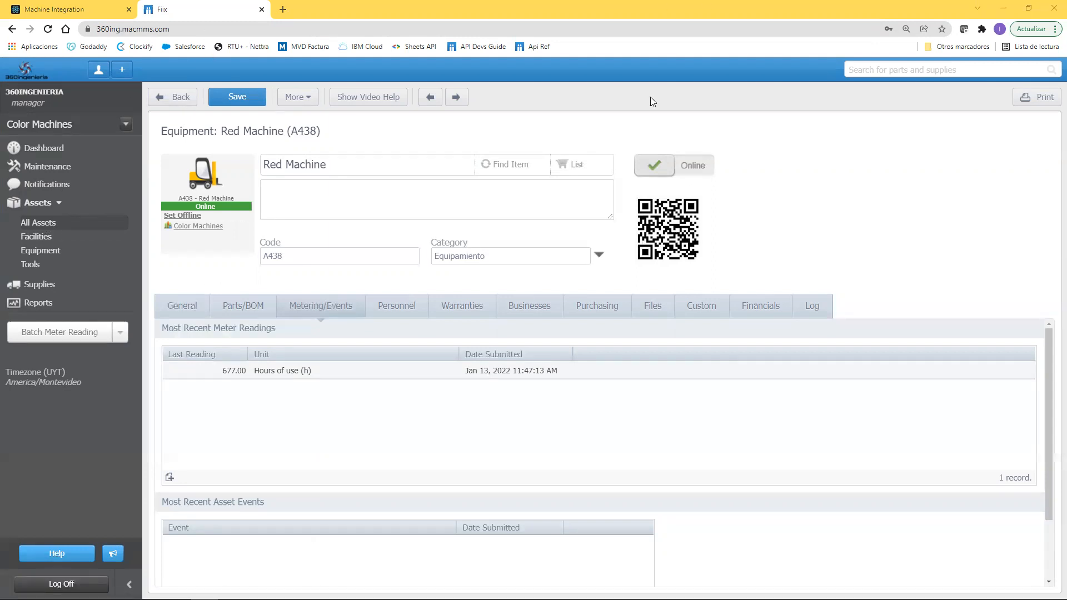
- Place the Red Machine's asset page beside the camera view, check the machine lights, and restore the browser to full size
{"action": "key", "text": "super+Down"}
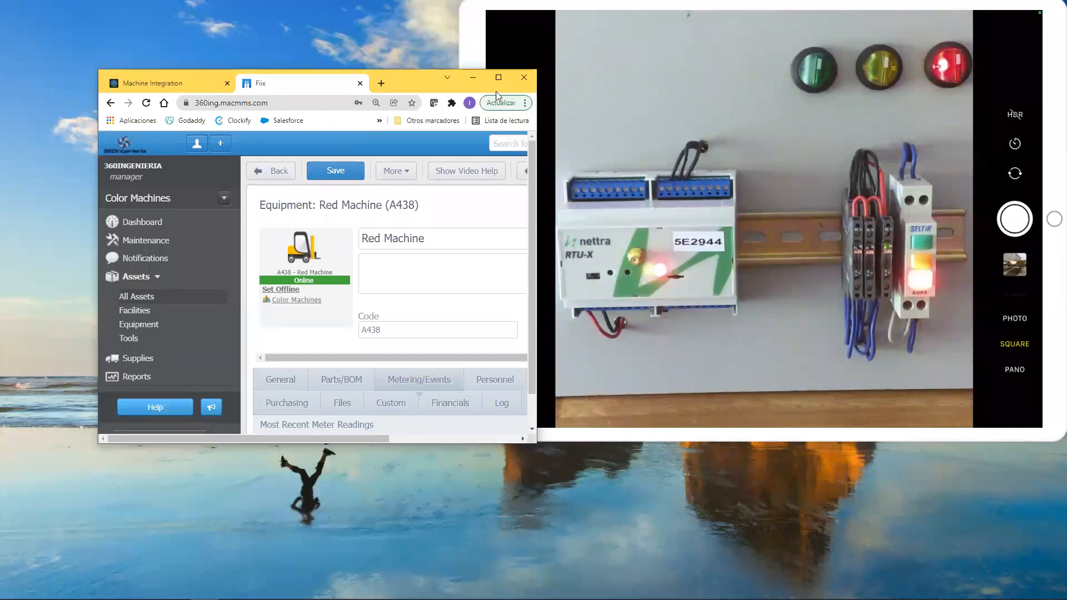
{"action": "left_click_drag", "start_coordinate": [410, 77], "coordinate": [402, 45]}
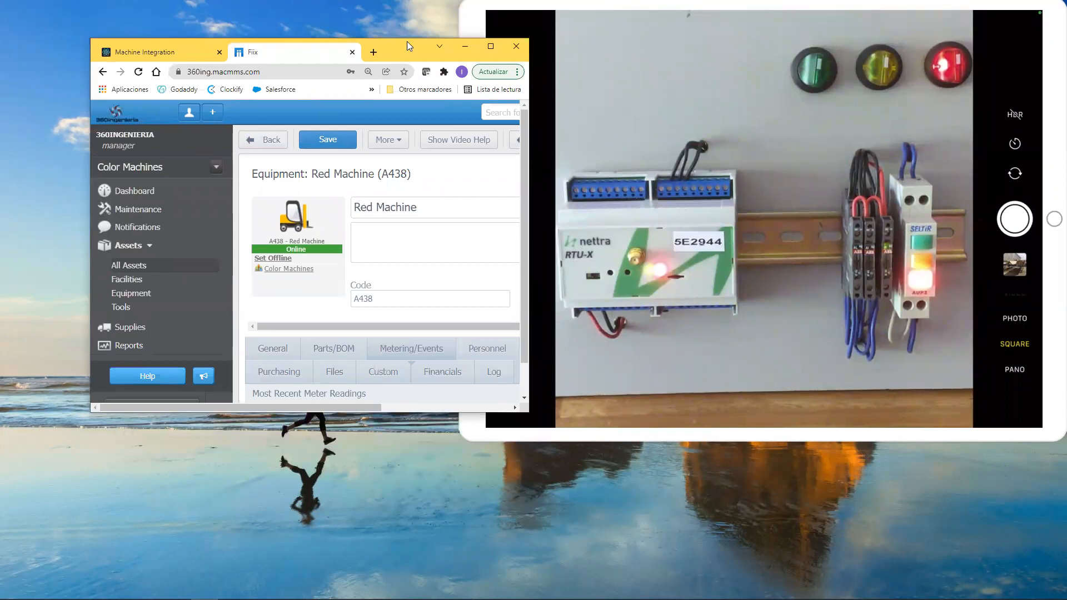
{"action": "left_click_drag", "start_coordinate": [405, 44], "coordinate": [354, 28]}
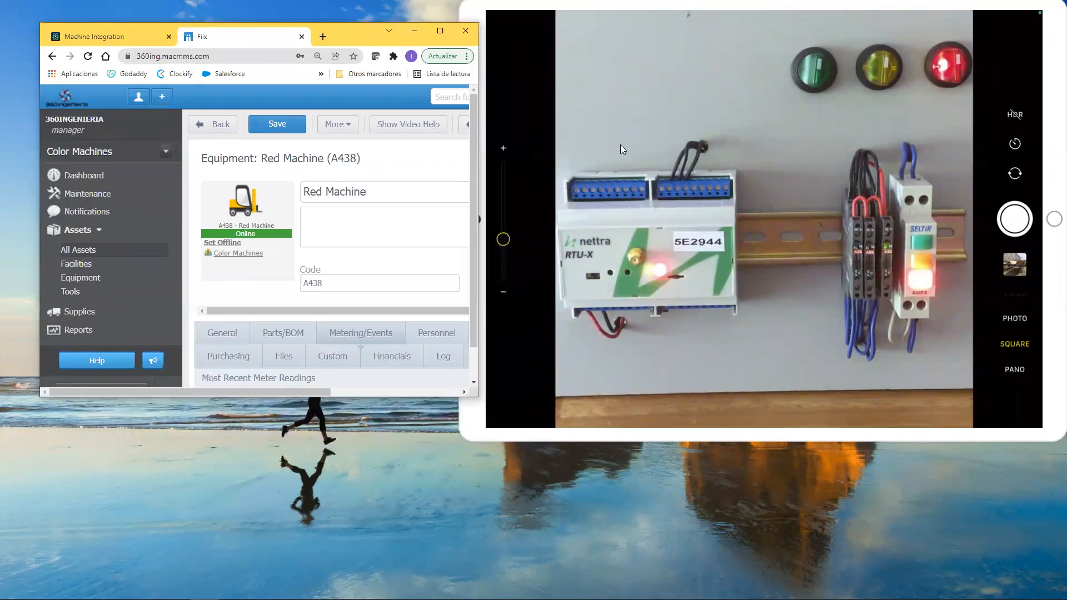
{"action": "left_click", "coordinate": [442, 29]}
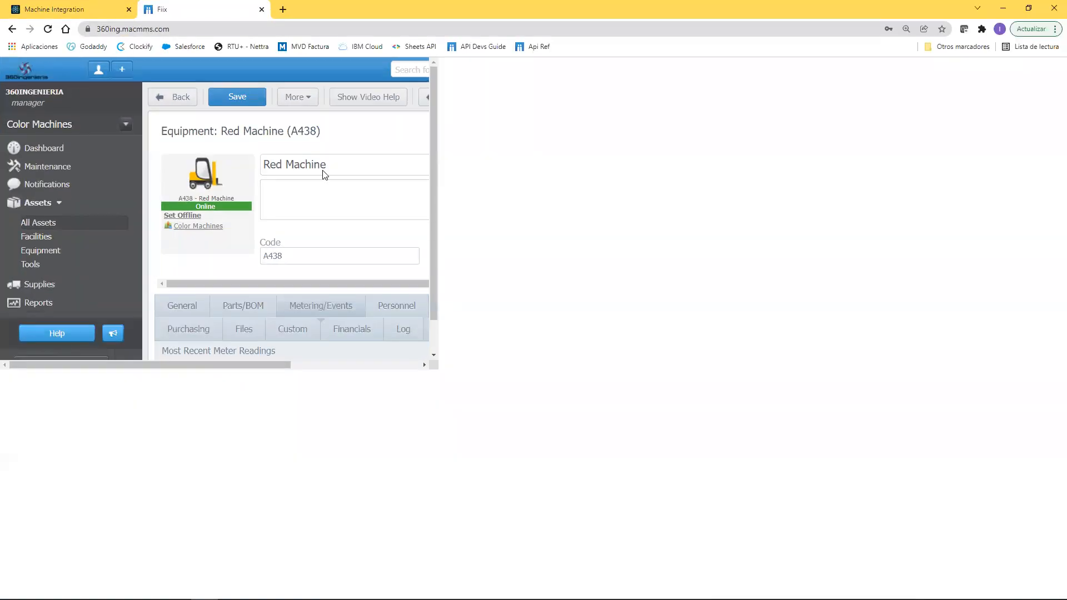